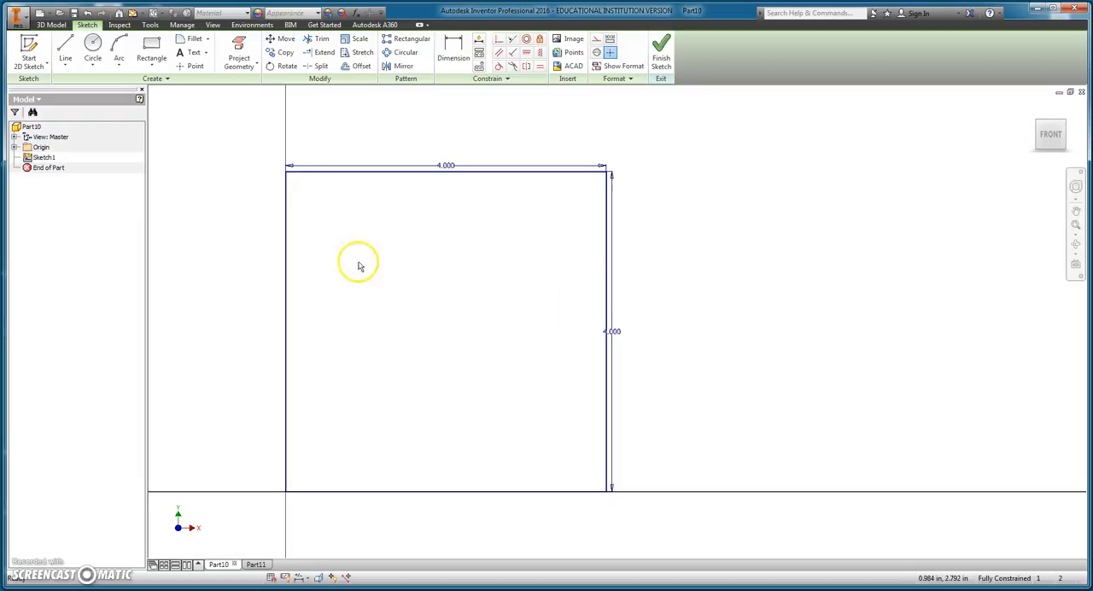
# Step: Chamfer the upper-right corner of the square sketch with an equal distance of 0.5 in
pyautogui.click(207, 40)
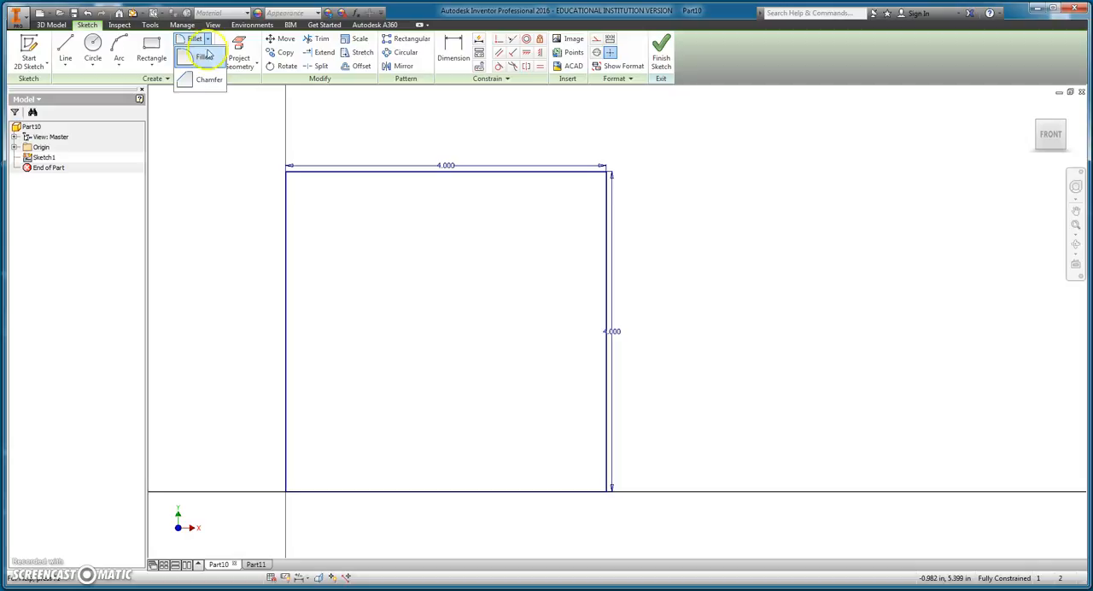
pyautogui.click(207, 82)
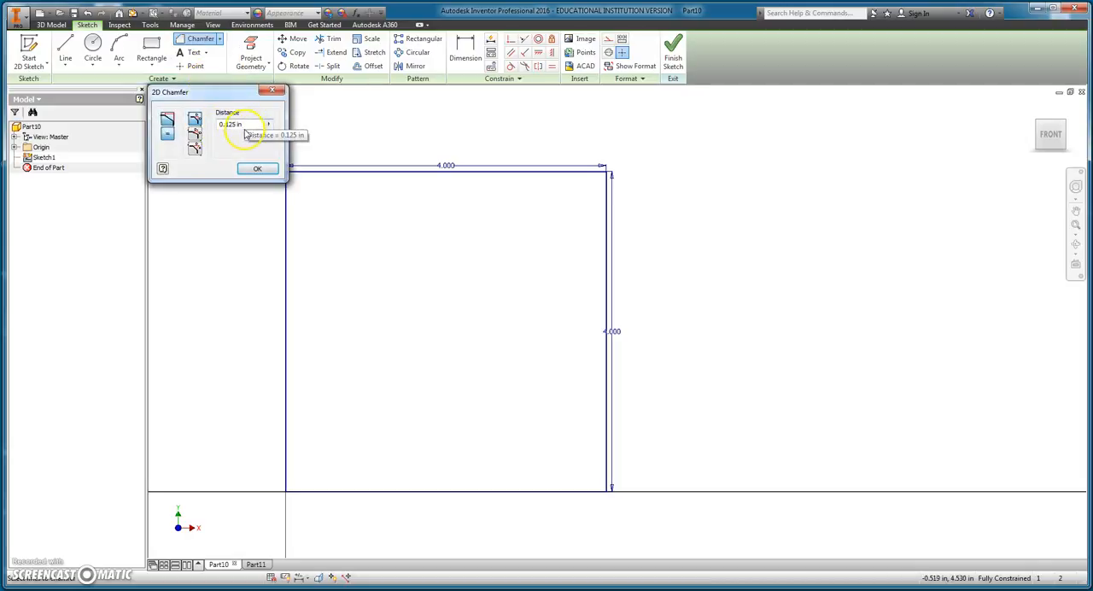
pyautogui.moveTo(248, 126); pyautogui.dragTo(170, 130)
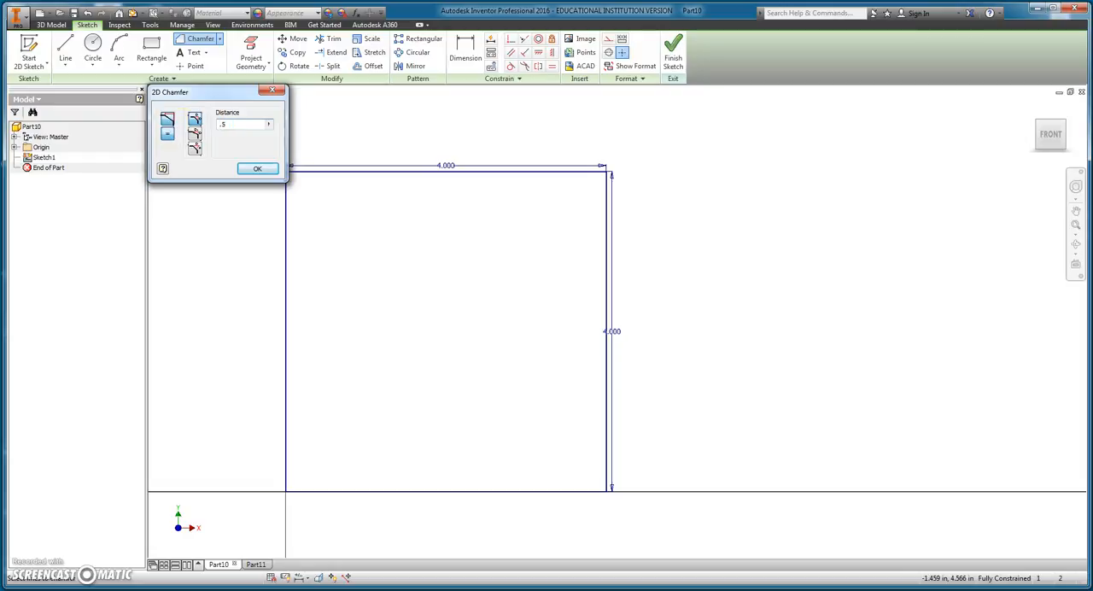
pyautogui.click(578, 171)
pyautogui.click(606, 197)
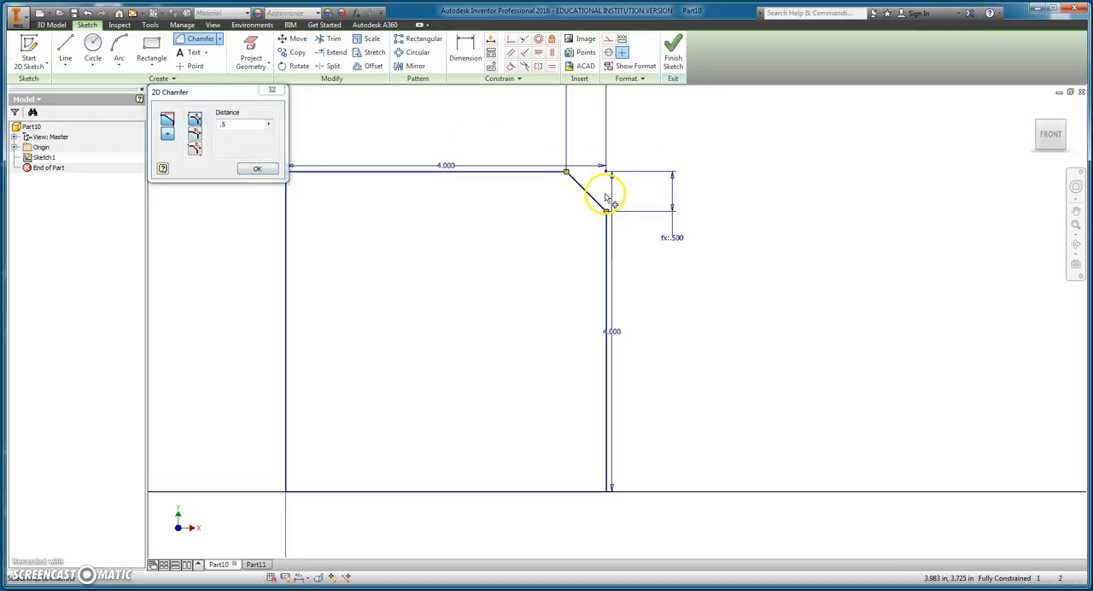
# Step: Finish the sketch and extrude the chamfered profile into a solid block
pyautogui.click(673, 55)
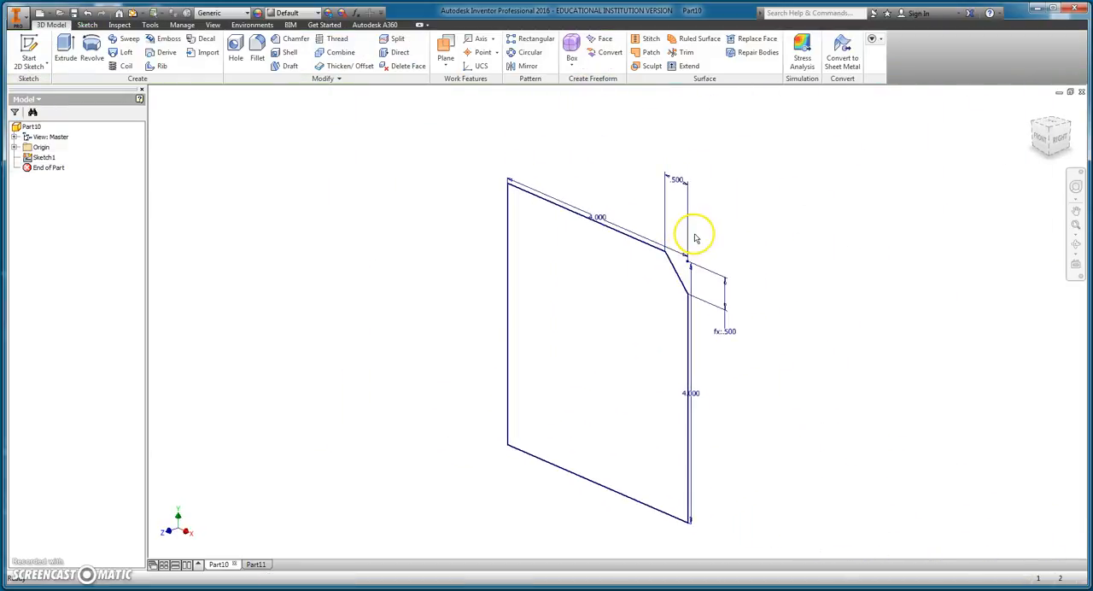
pyautogui.press('e')
pyautogui.click(256, 227)
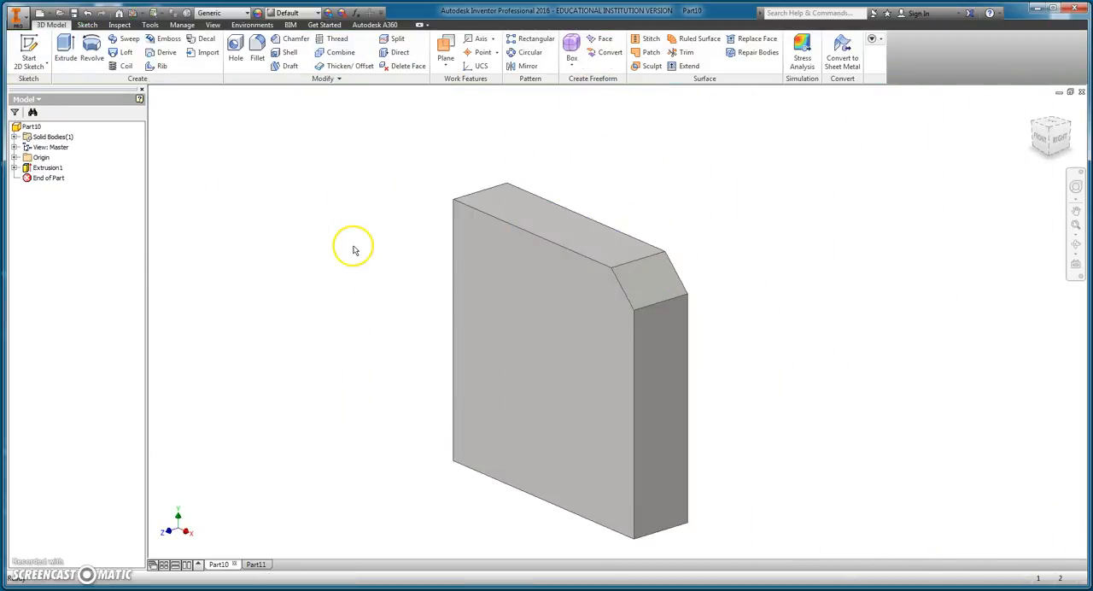
# Step: Switch to Part11, finish its sketch and extrude the plain square into a solid block
pyautogui.click(256, 565)
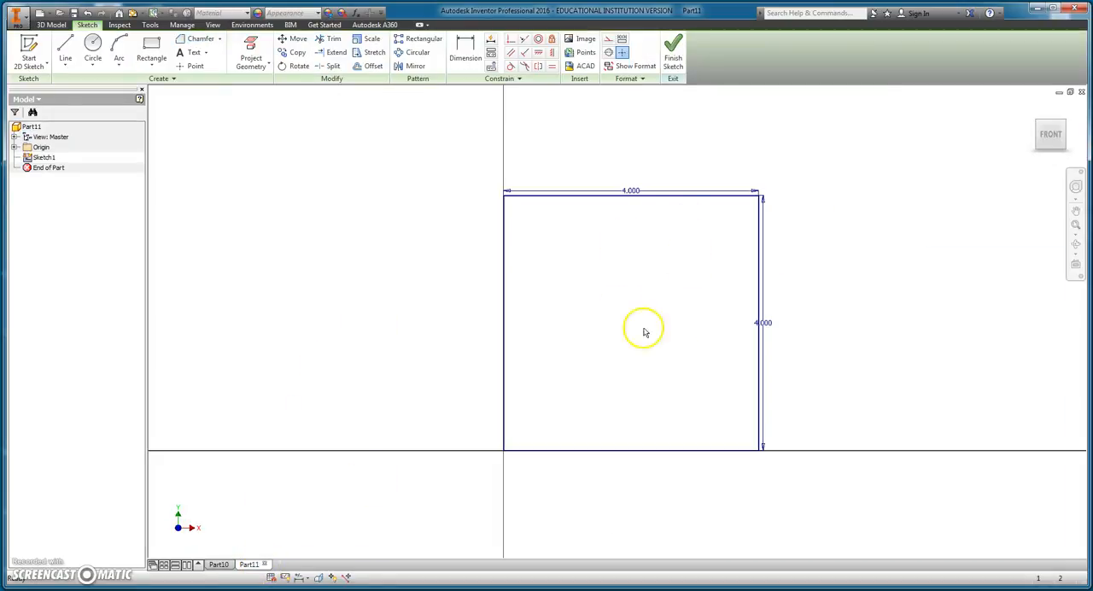
pyautogui.click(676, 47)
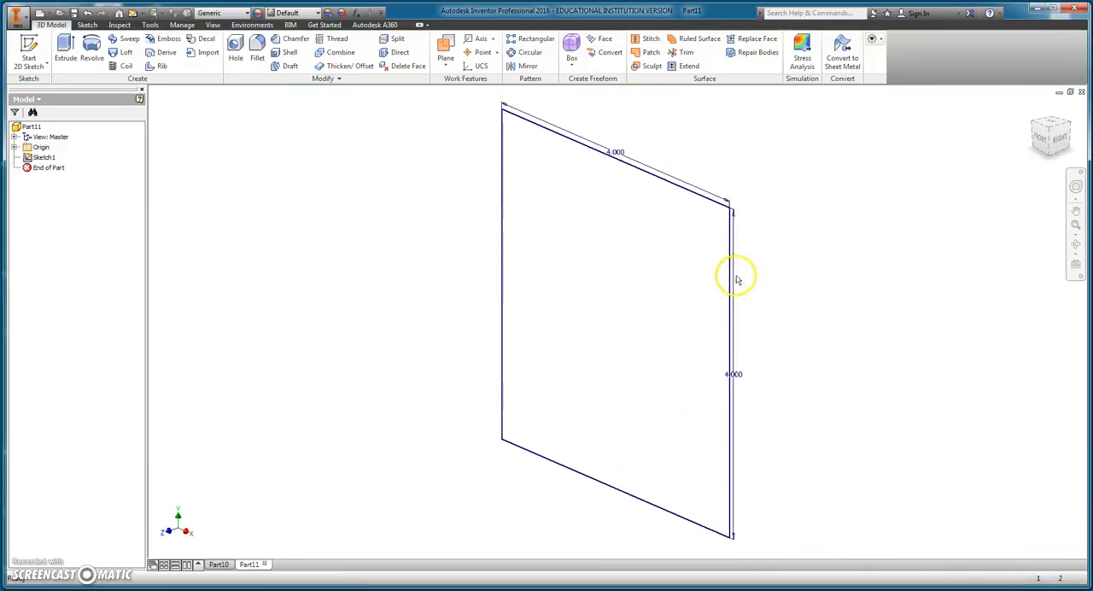
pyautogui.press('e')
pyautogui.click(262, 227)
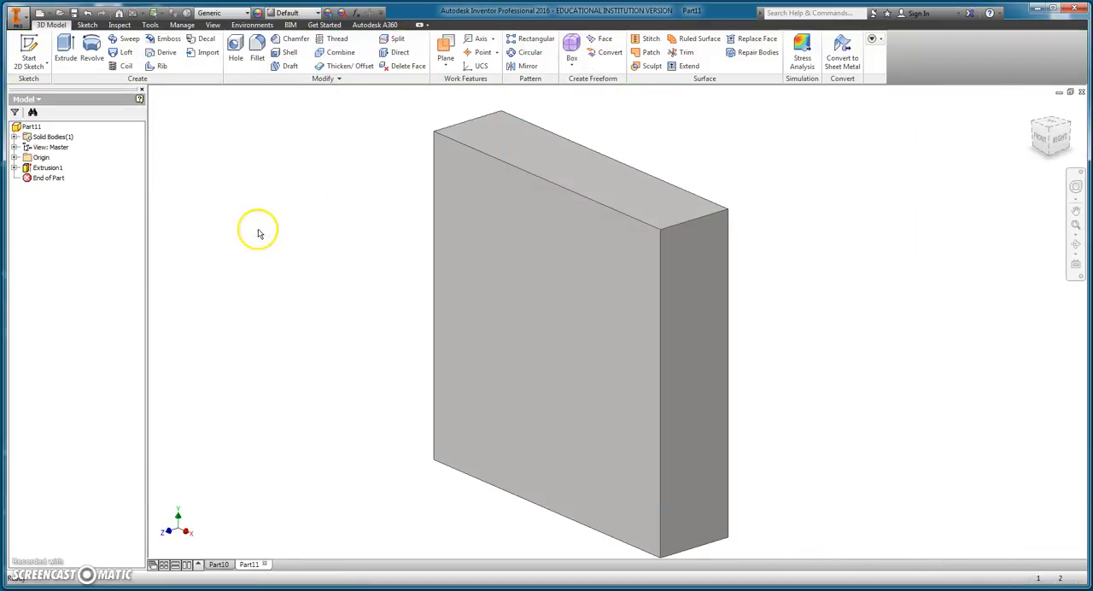
# Step: Chamfer the upper-right edge of the block with a distance of 0.5 in
pyautogui.click(291, 40)
pyautogui.click(698, 221)
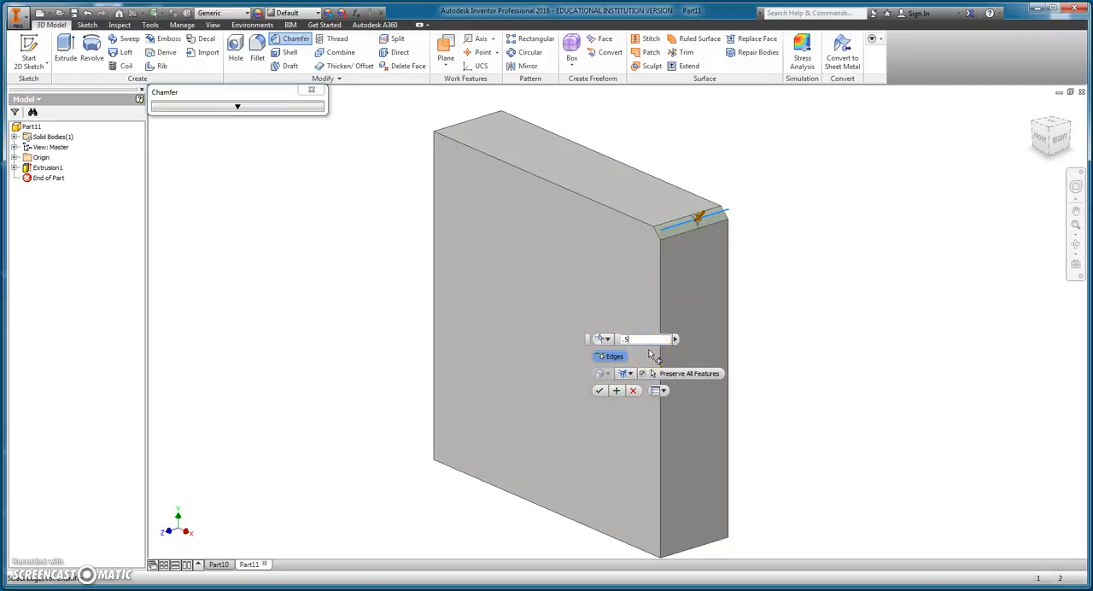
pyautogui.press('Return')
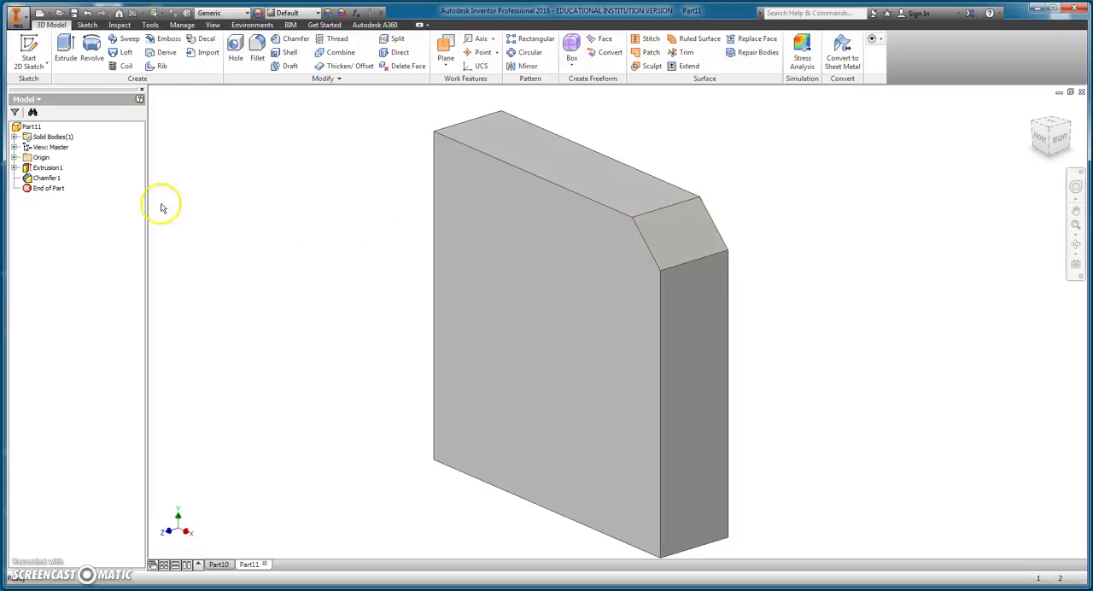
# Step: Edit Chamfer1 to use an equal distance of 1 in on the upper-right edge
pyautogui.click(47, 179)
pyautogui.doubleClick(47, 178)
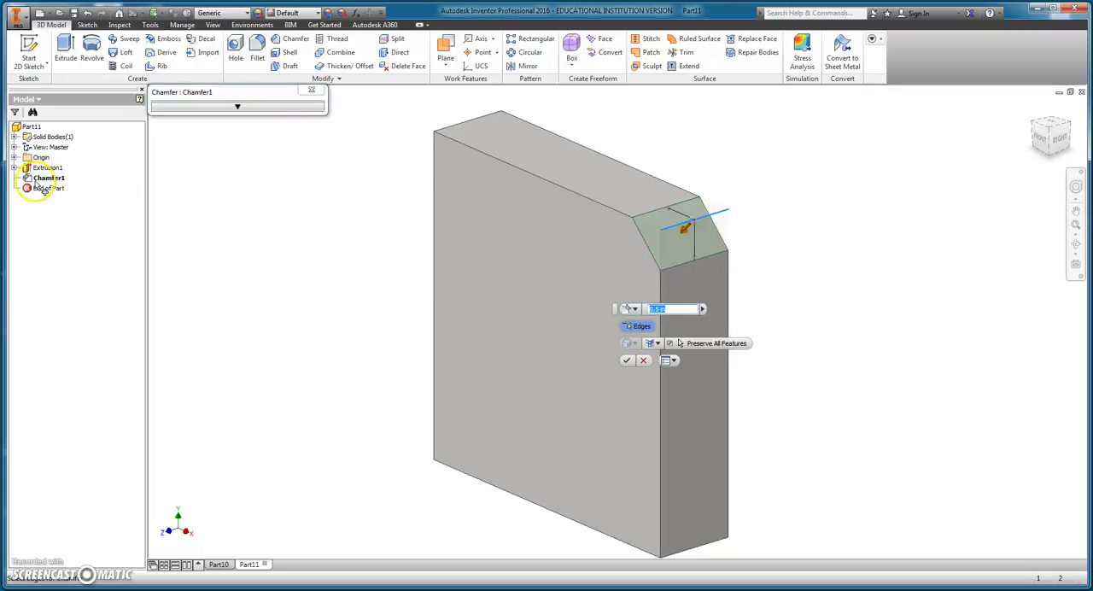
pyautogui.click(236, 109)
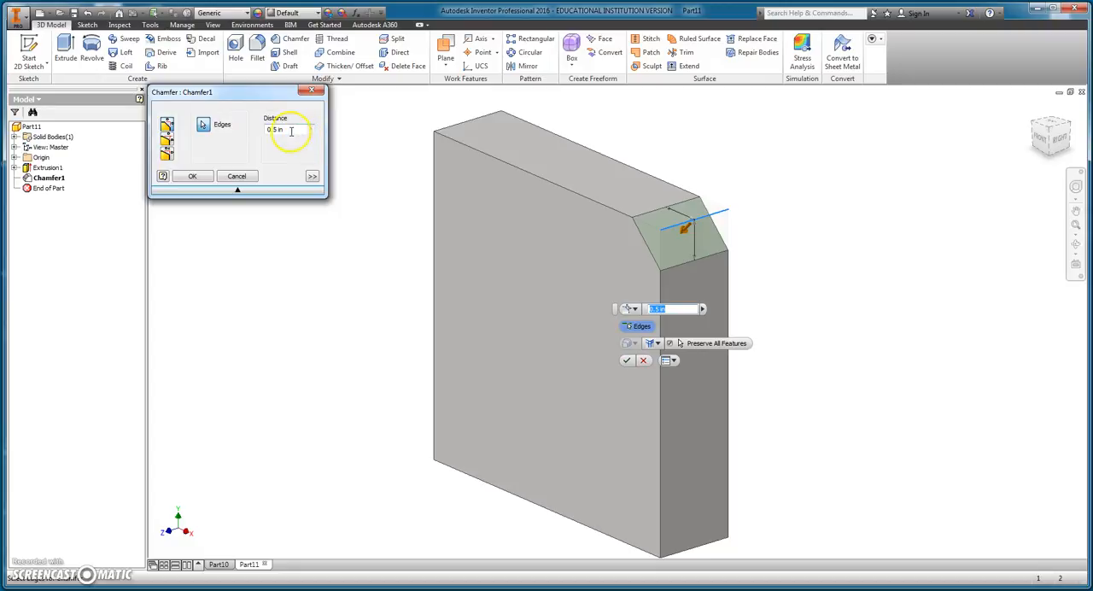
pyautogui.click(167, 140)
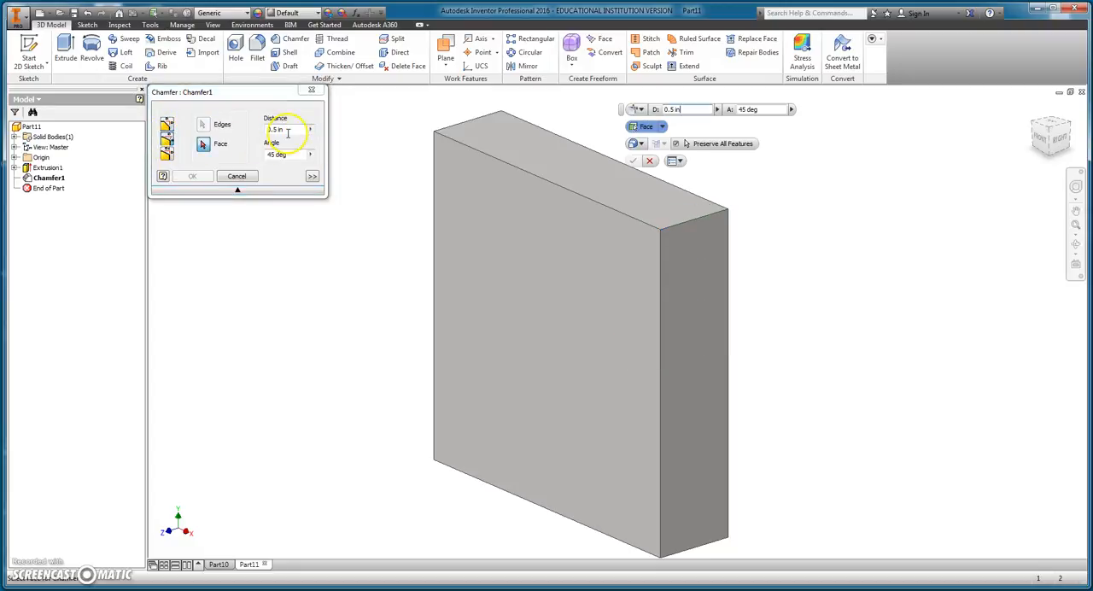
pyautogui.click(167, 124)
pyautogui.click(210, 133)
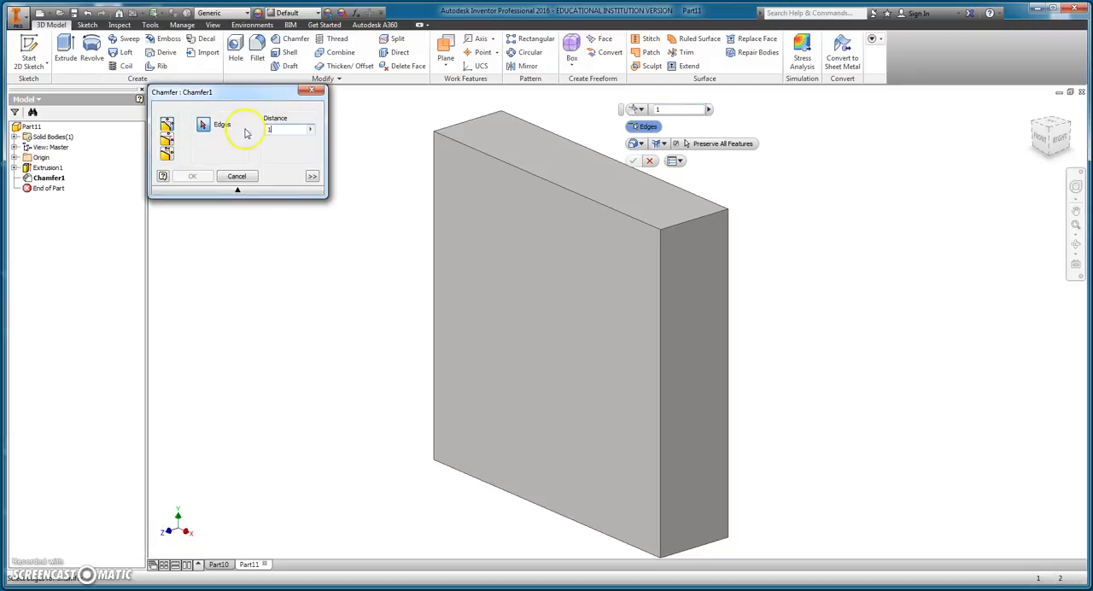
pyautogui.click(698, 220)
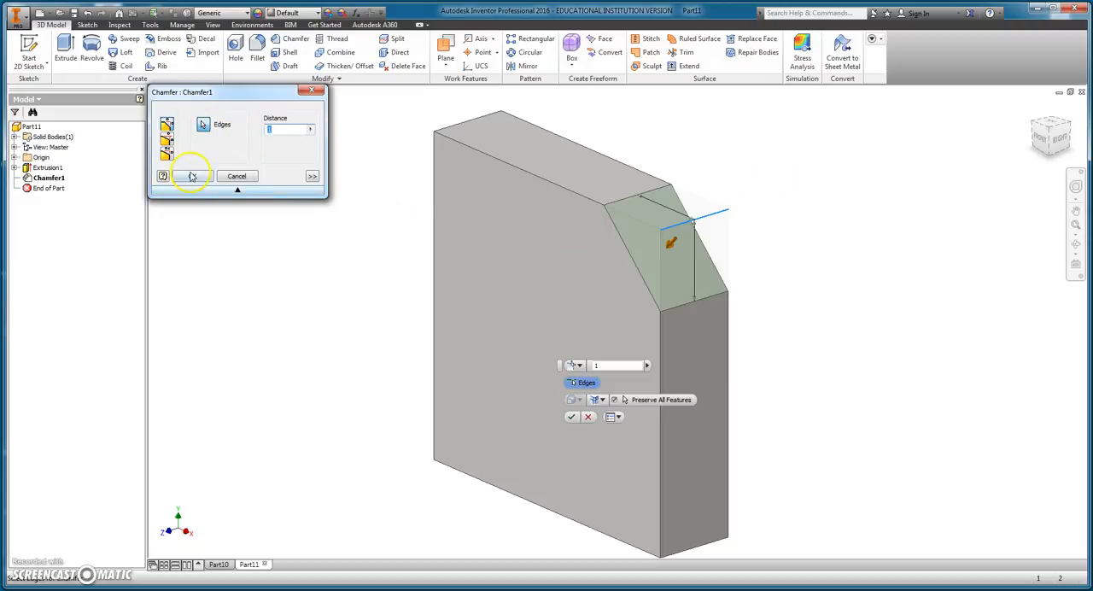
pyautogui.click(192, 176)
# Step: In Part10, edit the extrusion's sketch, set the horizontal chamfer dimension to 1 in and finish the sketch
pyautogui.click(218, 564)
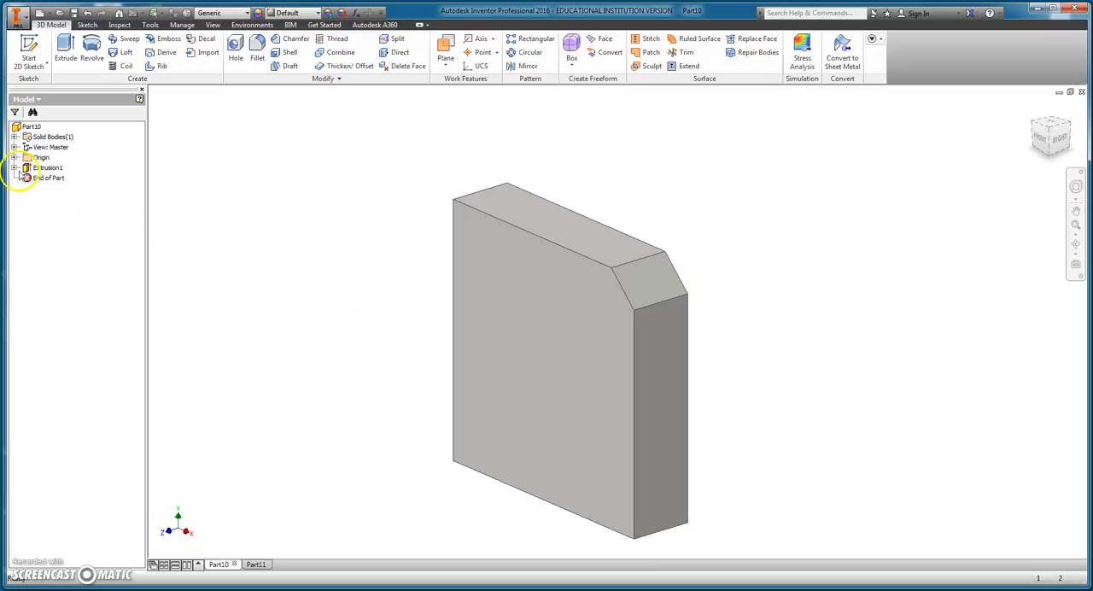
pyautogui.click(15, 168)
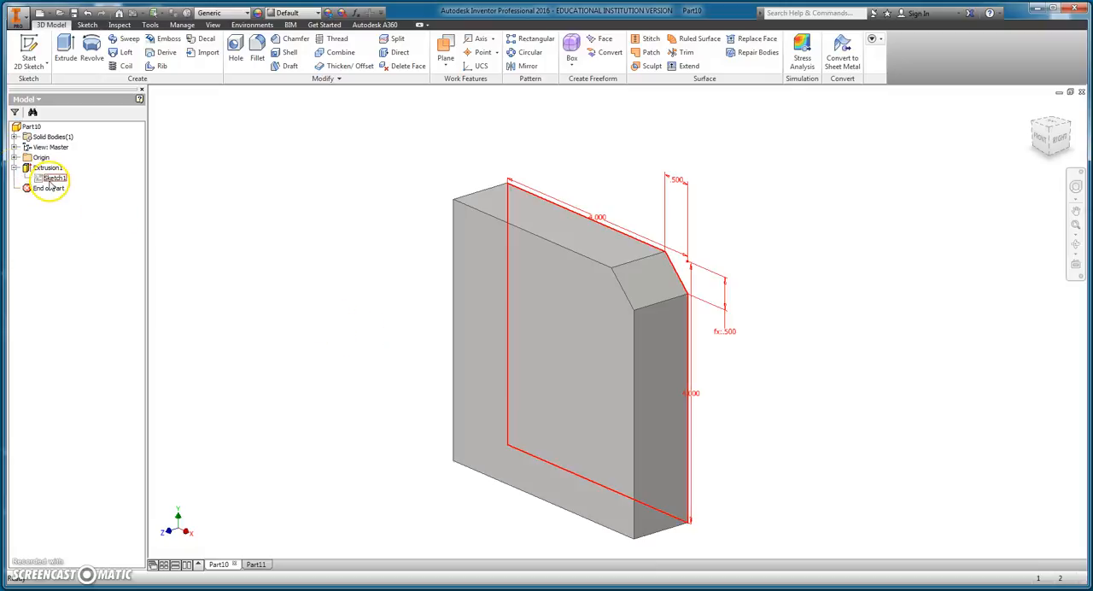
pyautogui.doubleClick(53, 179)
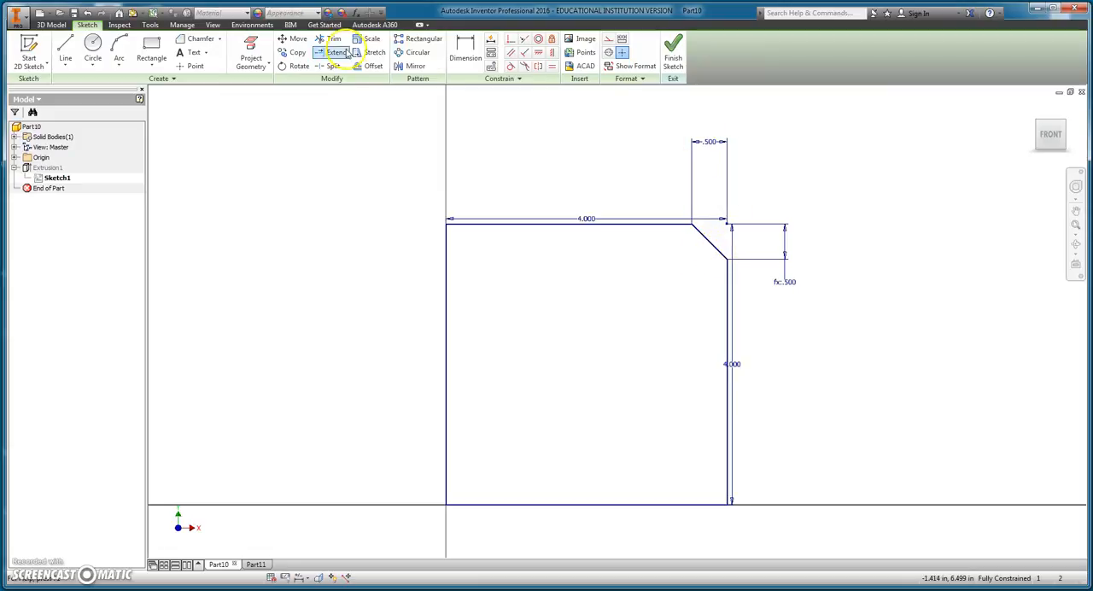
pyautogui.doubleClick(715, 145)
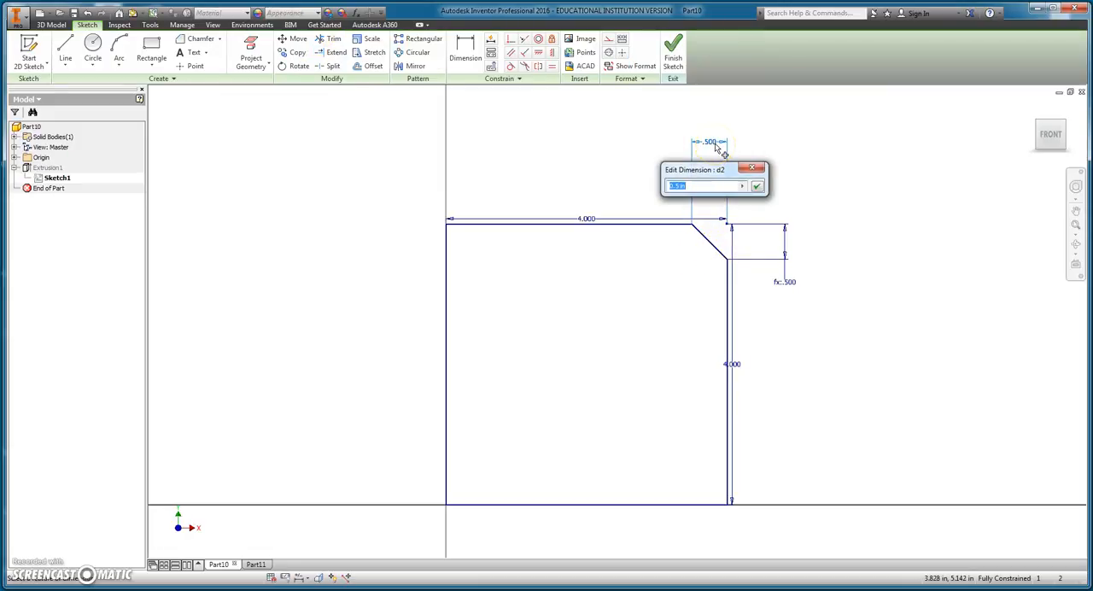
pyautogui.write('1')
pyautogui.press('Return')
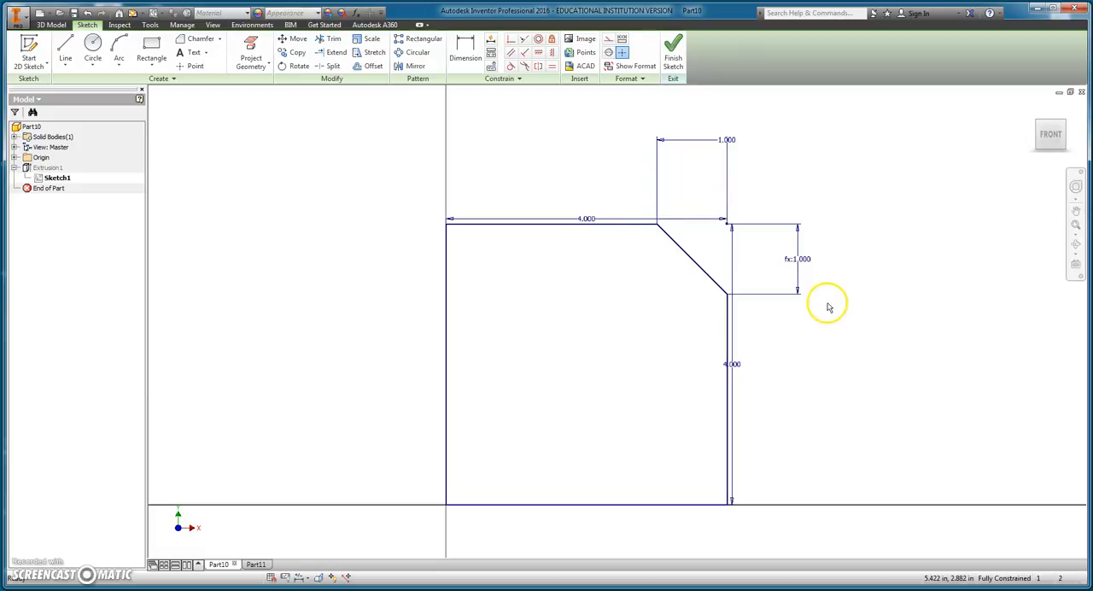
pyautogui.click(672, 58)
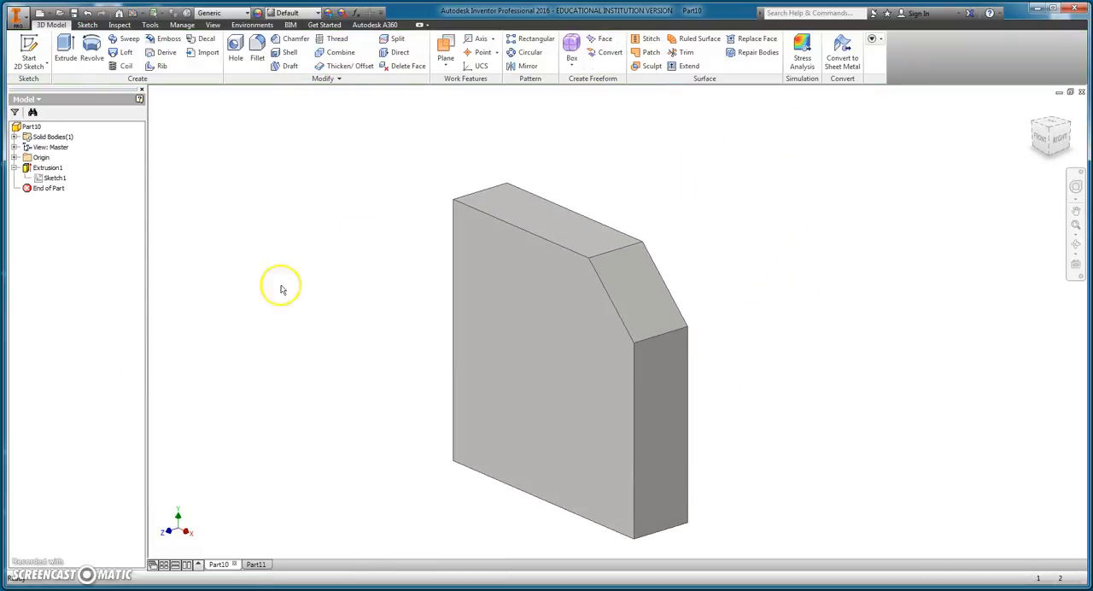
# Step: Switch back to Part11 and inspect its chamfer feature and front face
pyautogui.click(255, 564)
pyautogui.click(38, 178)
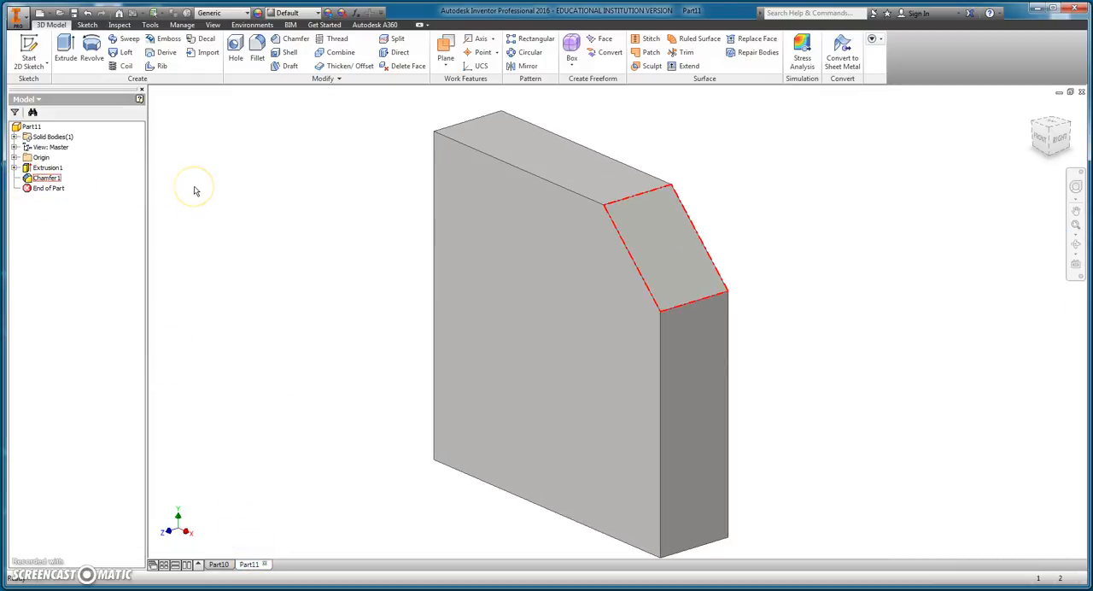
pyautogui.click(601, 369)
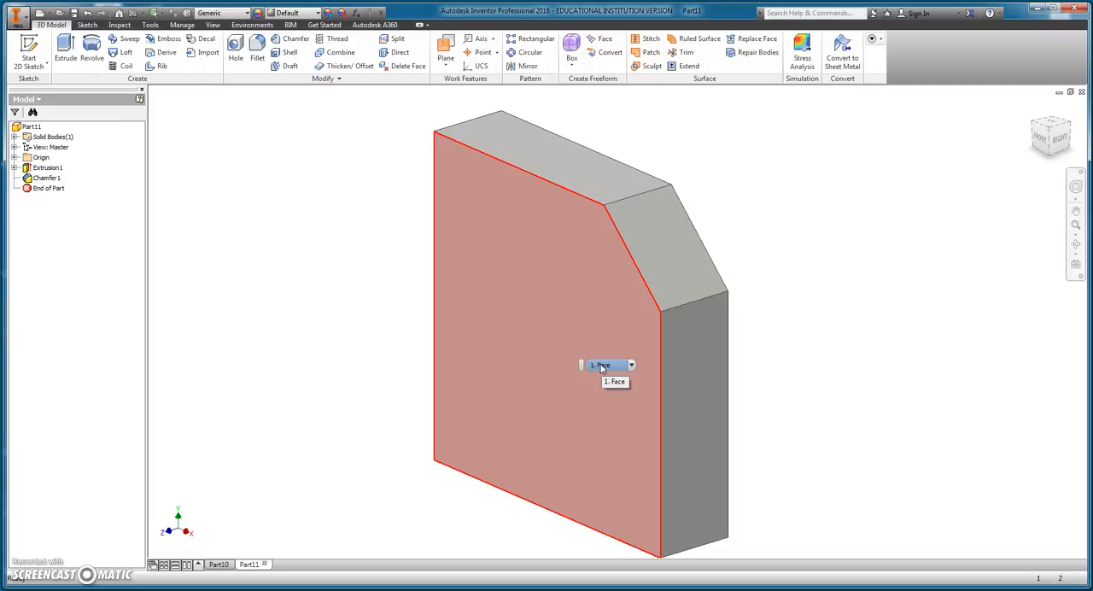
pyautogui.click(398, 393)
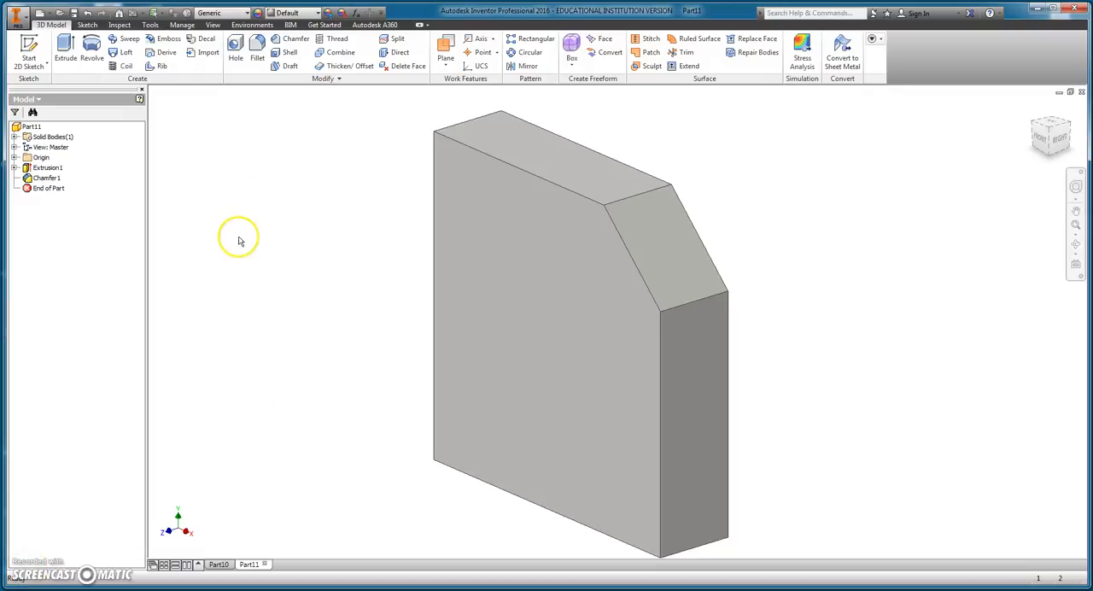
# Step: Chamfer the block's upper-left edge with two distances, 2.5 in along the top face and 0.5 in down the side
pyautogui.click(301, 43)
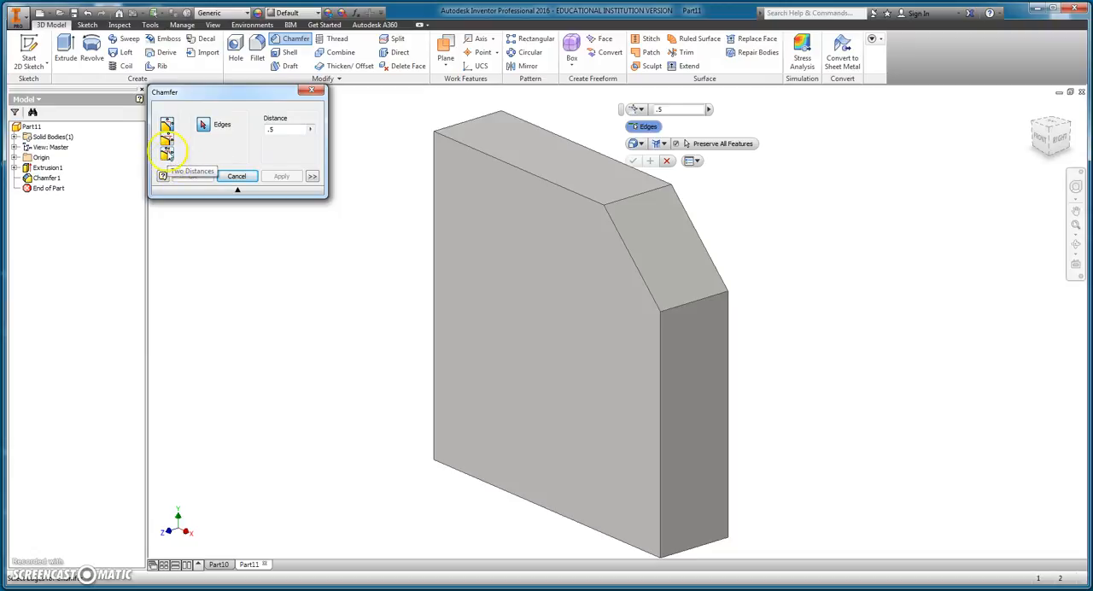
pyautogui.click(166, 154)
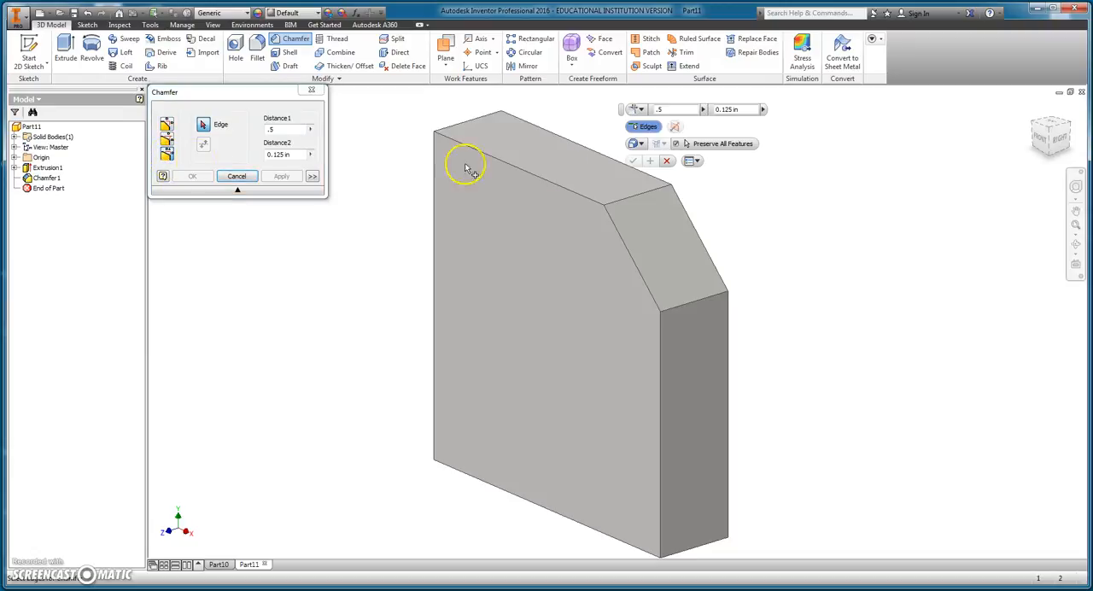
pyautogui.click(1036, 128)
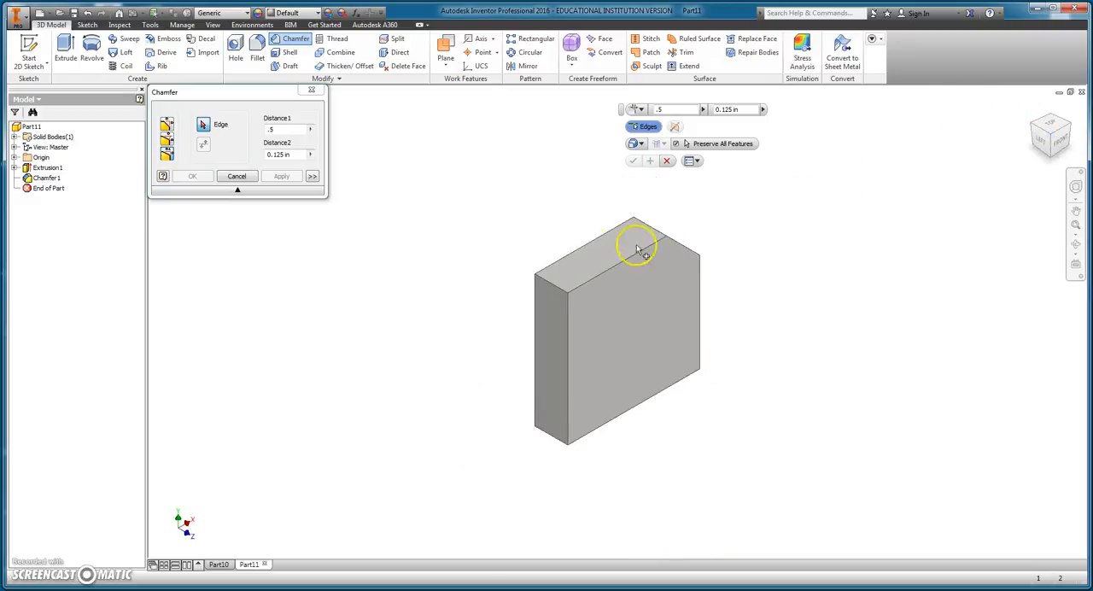
pyautogui.scroll(5, 532, 287)
pyautogui.click(519, 372)
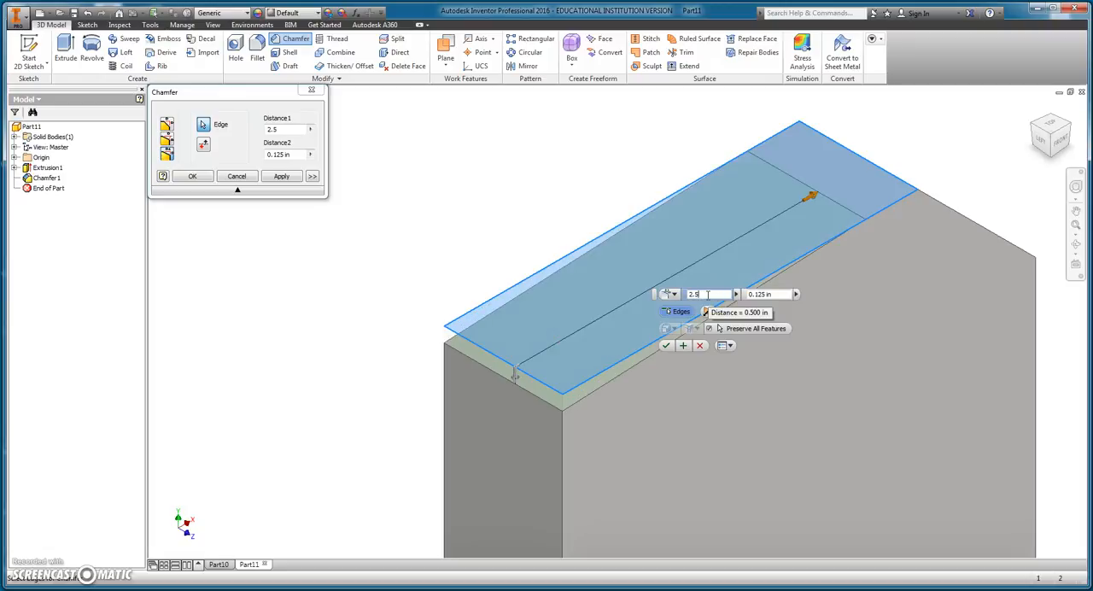
pyautogui.click(772, 294)
pyautogui.moveTo(775, 296); pyautogui.dragTo(711, 295)
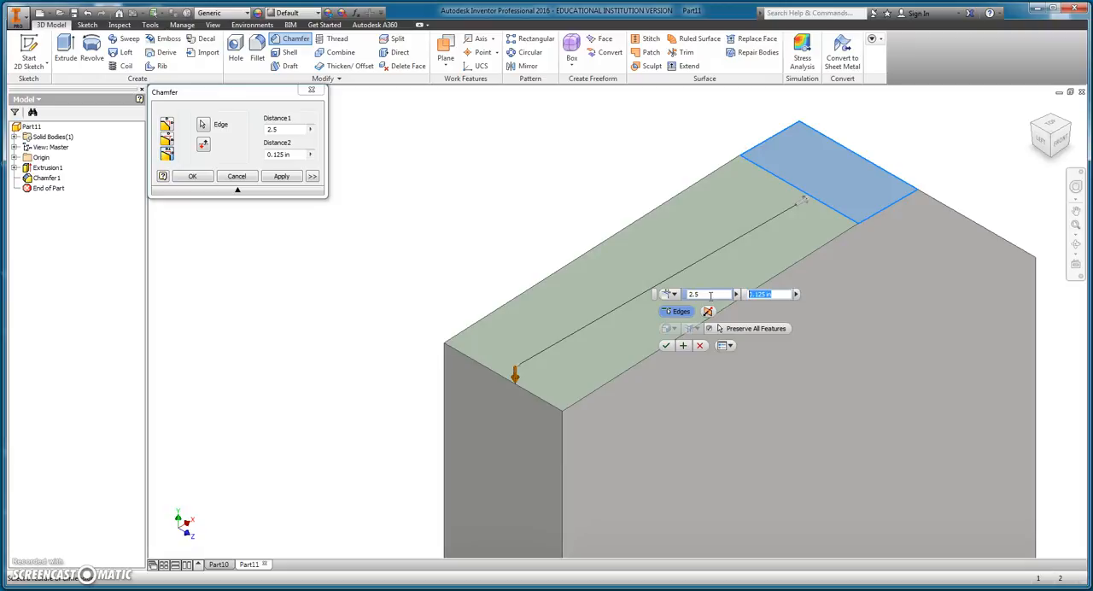
pyautogui.write('.5')
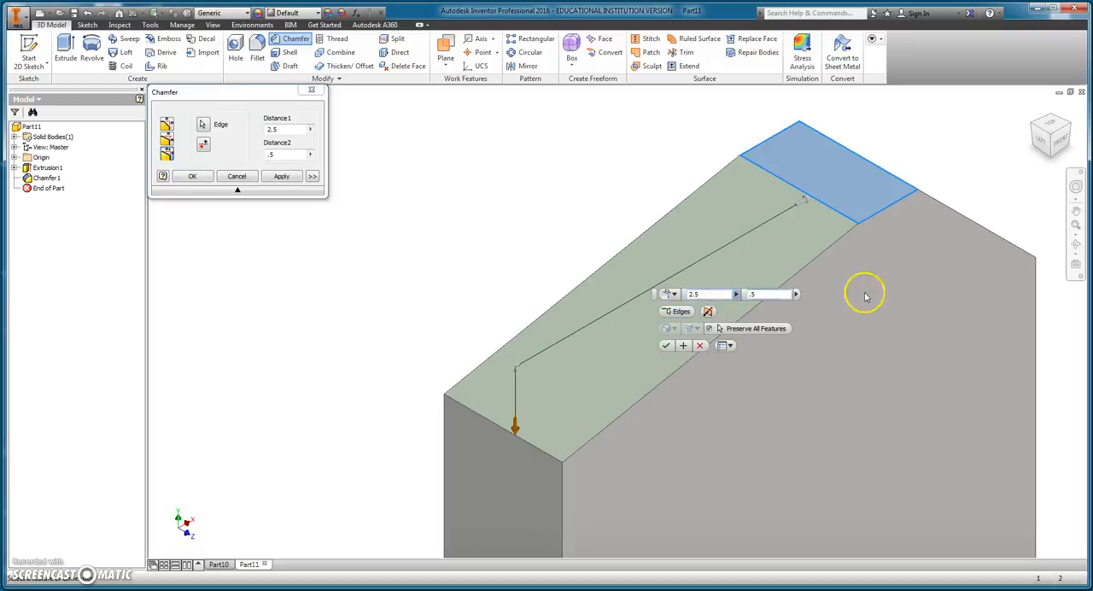
pyautogui.click(1060, 150)
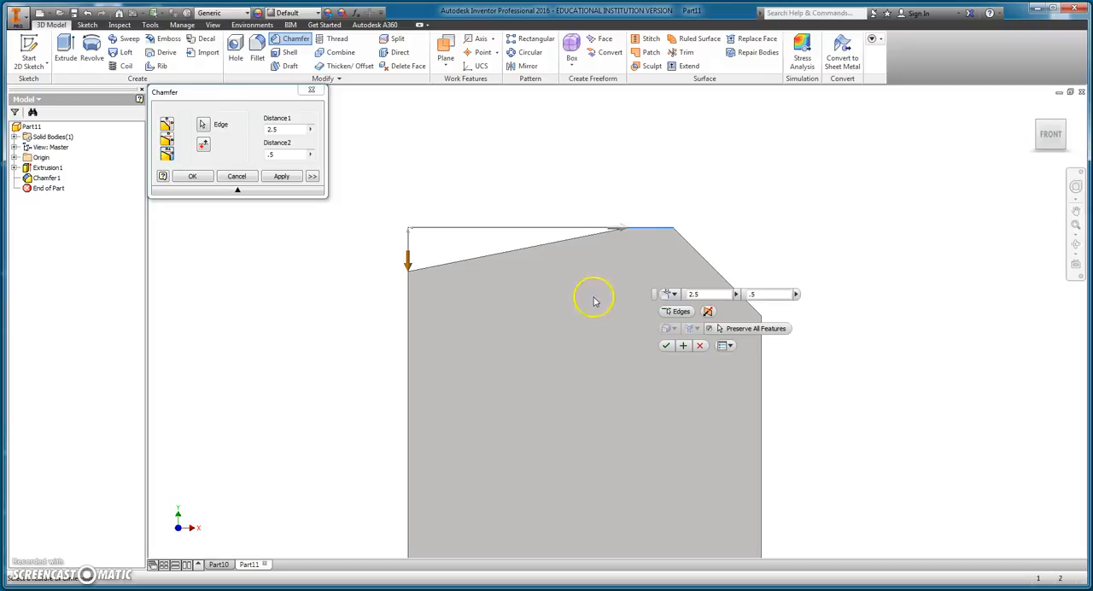
pyautogui.click(666, 346)
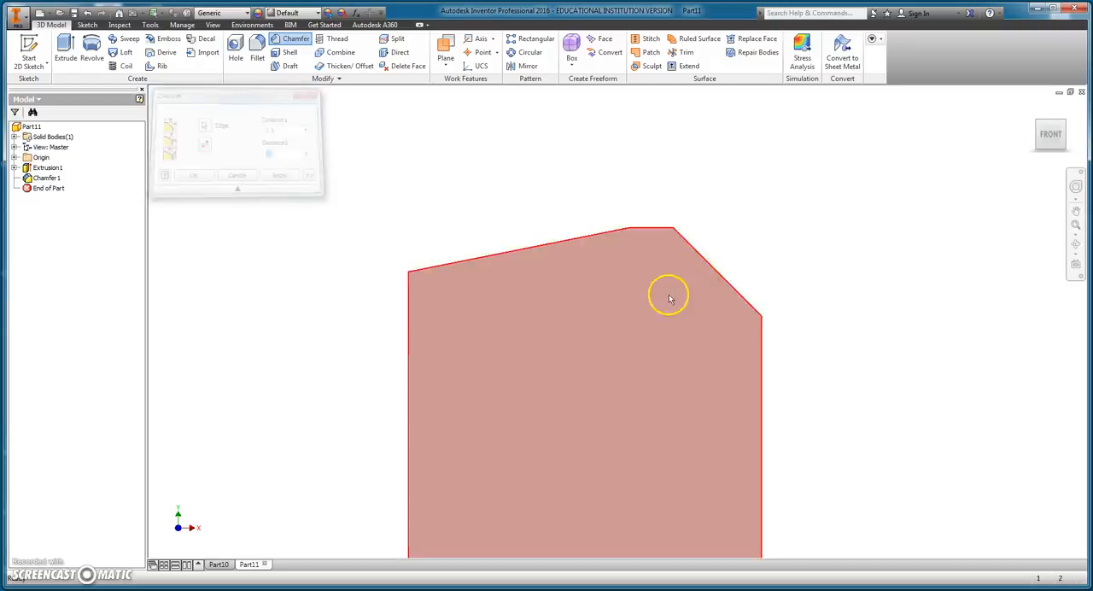
# Step: Start a distance-and-angle chamfer on the block's lower-left edge, using the left side face as the reference face
pyautogui.click(1040, 120)
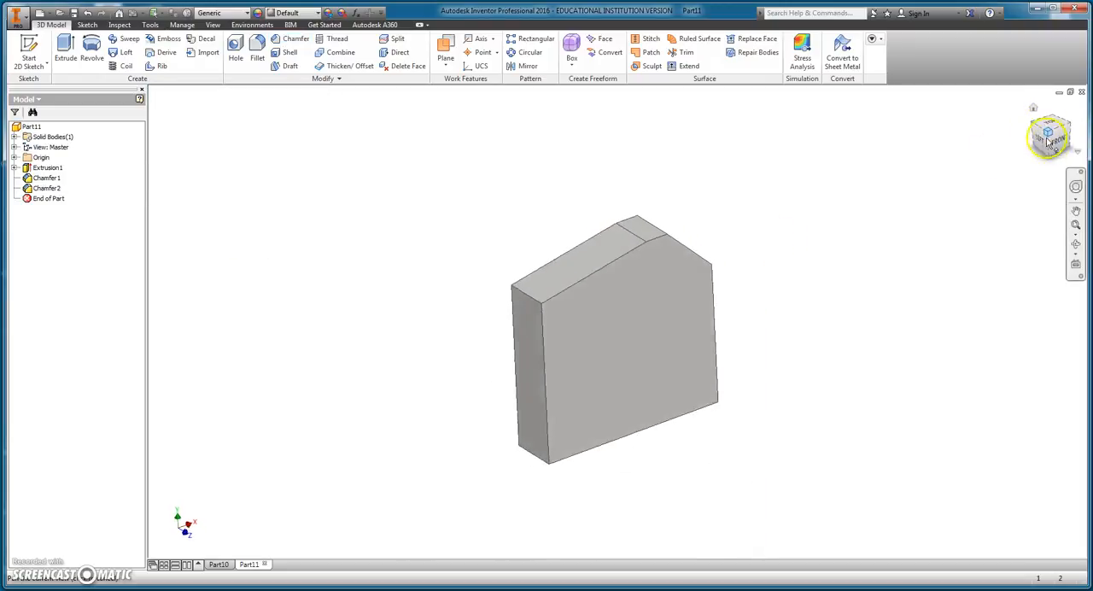
pyautogui.click(1055, 158)
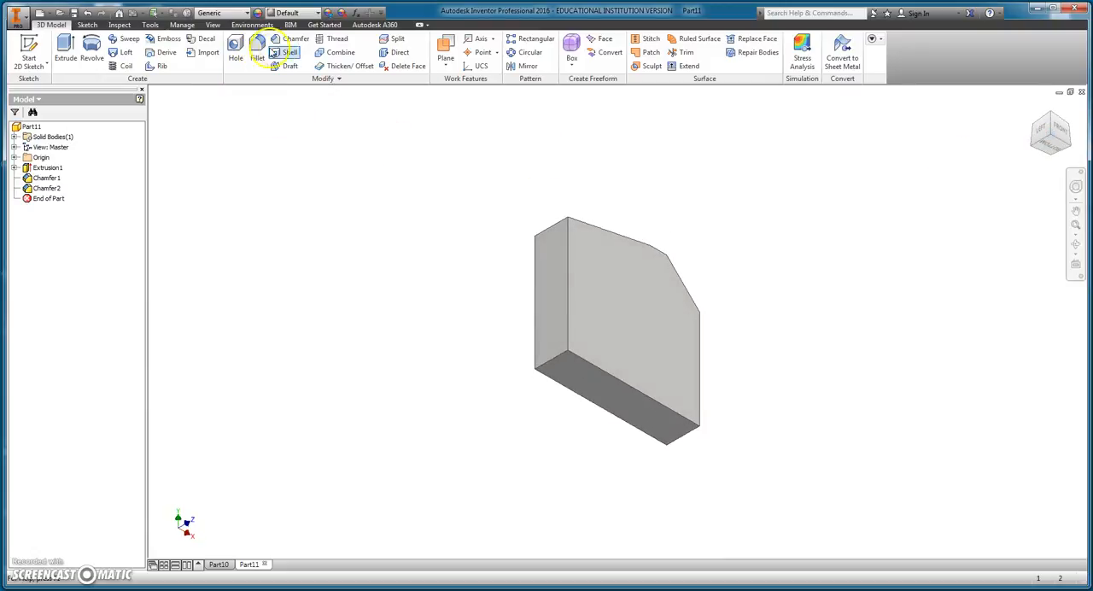
pyautogui.click(290, 39)
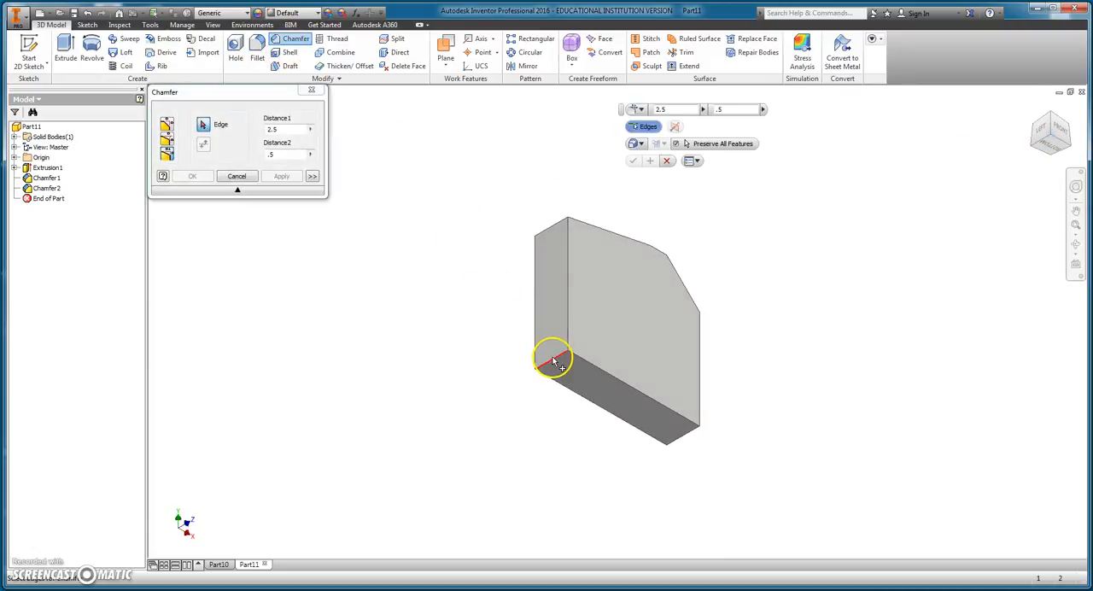
pyautogui.click(166, 139)
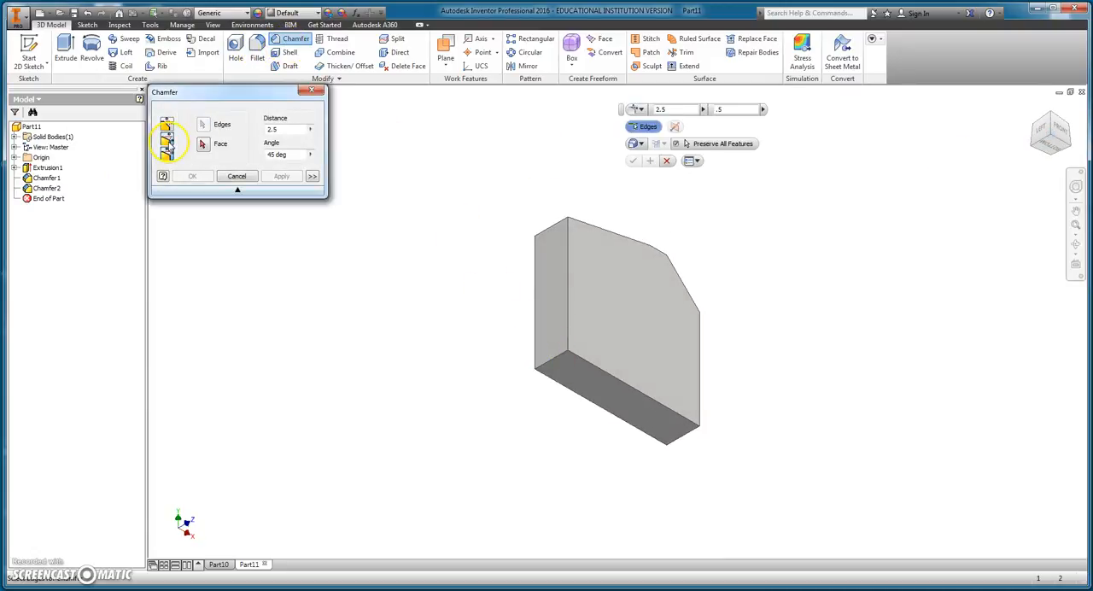
pyautogui.click(555, 350)
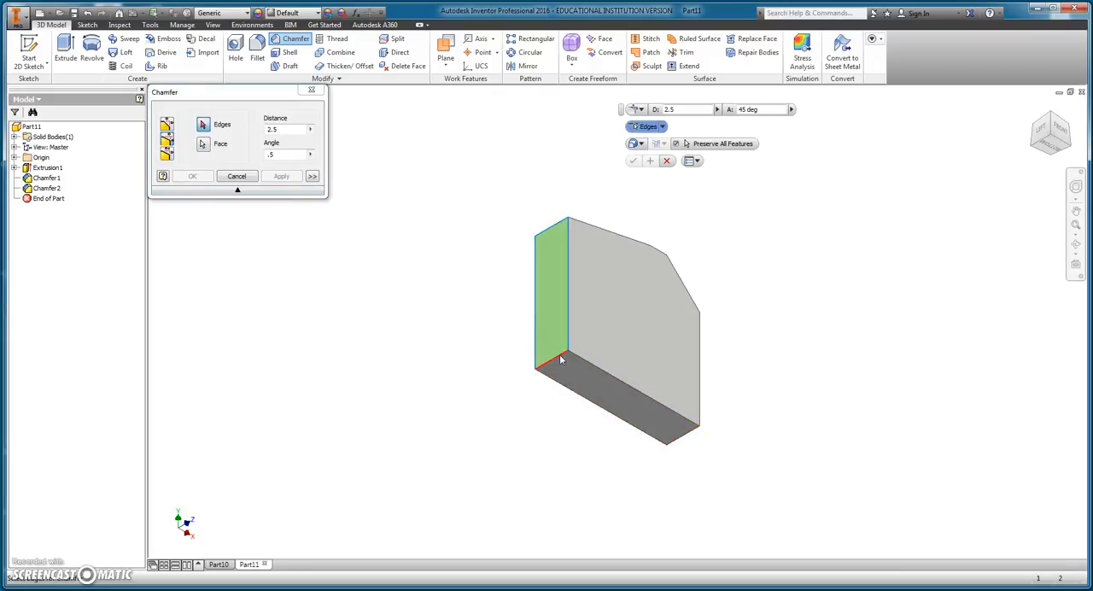
pyautogui.click(560, 359)
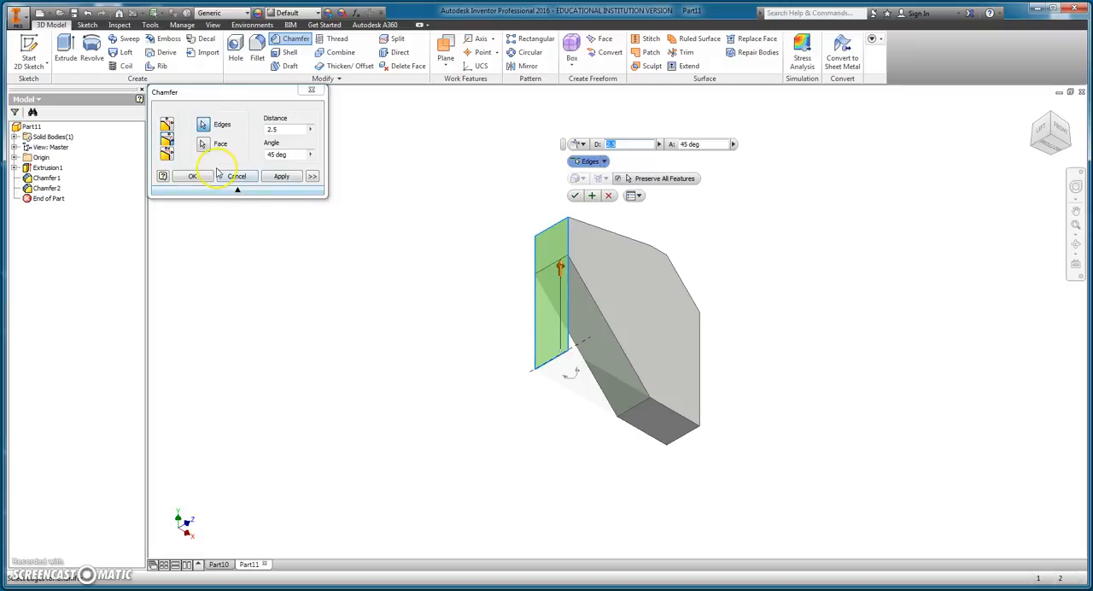
# Step: Set the lower-left chamfer's distance to 1 in and its angle to 22.5 degrees, viewed from the front
pyautogui.click(1061, 133)
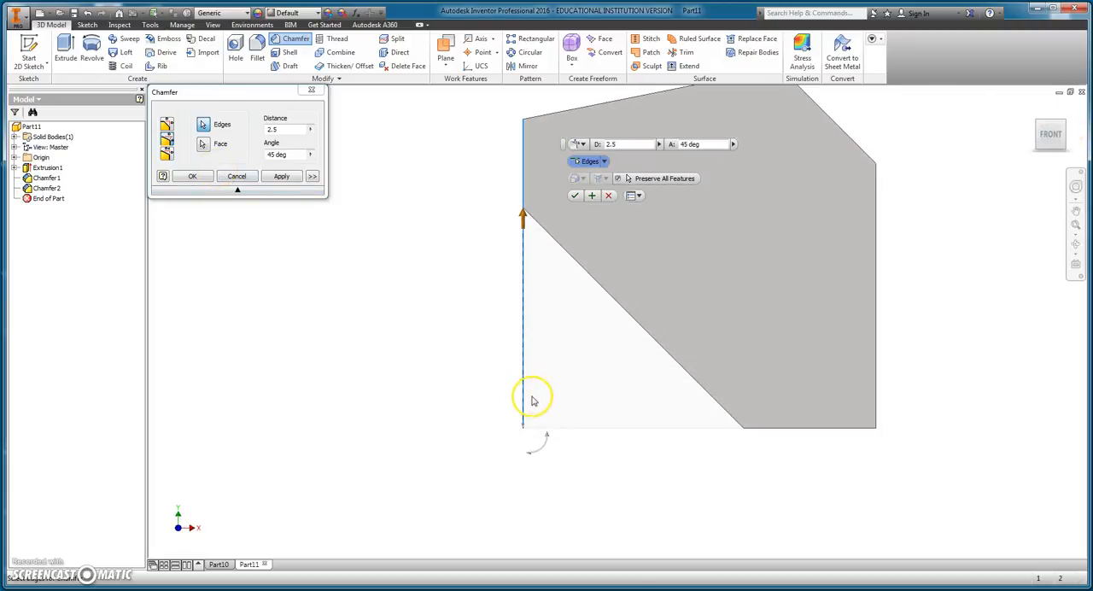
pyautogui.click(625, 144)
pyautogui.click(577, 145)
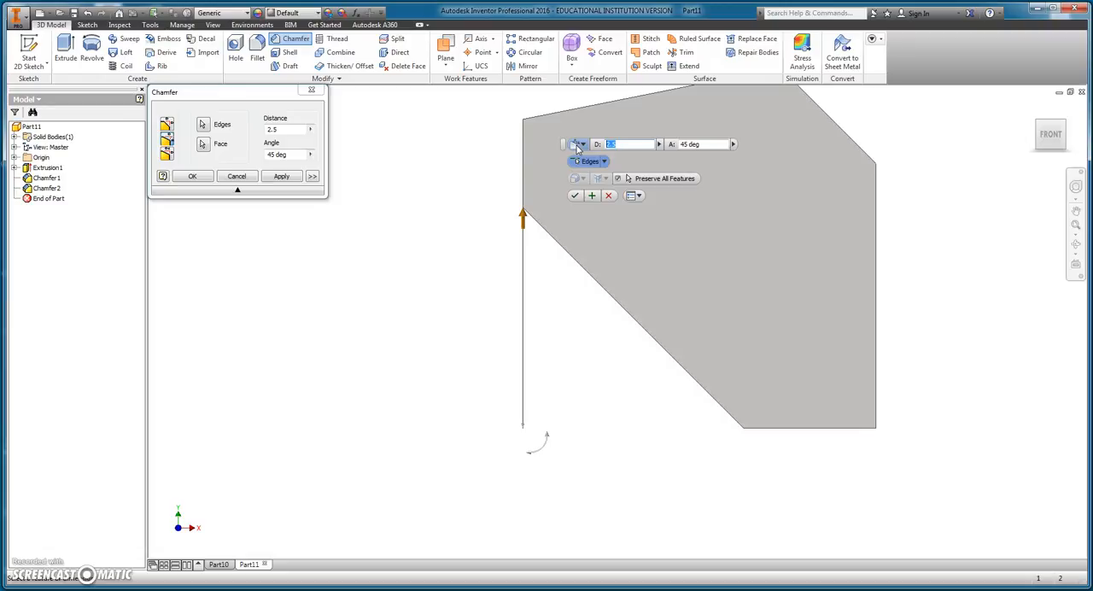
pyautogui.click(708, 144)
pyautogui.moveTo(709, 146); pyautogui.dragTo(677, 150)
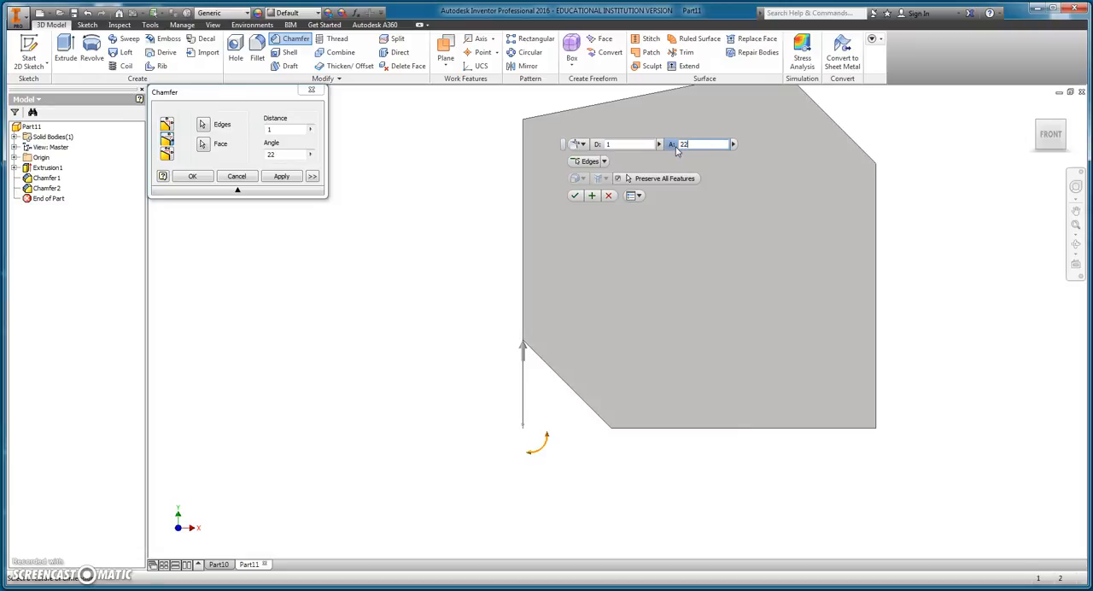
pyautogui.write('22.5')
pyautogui.press('Return')
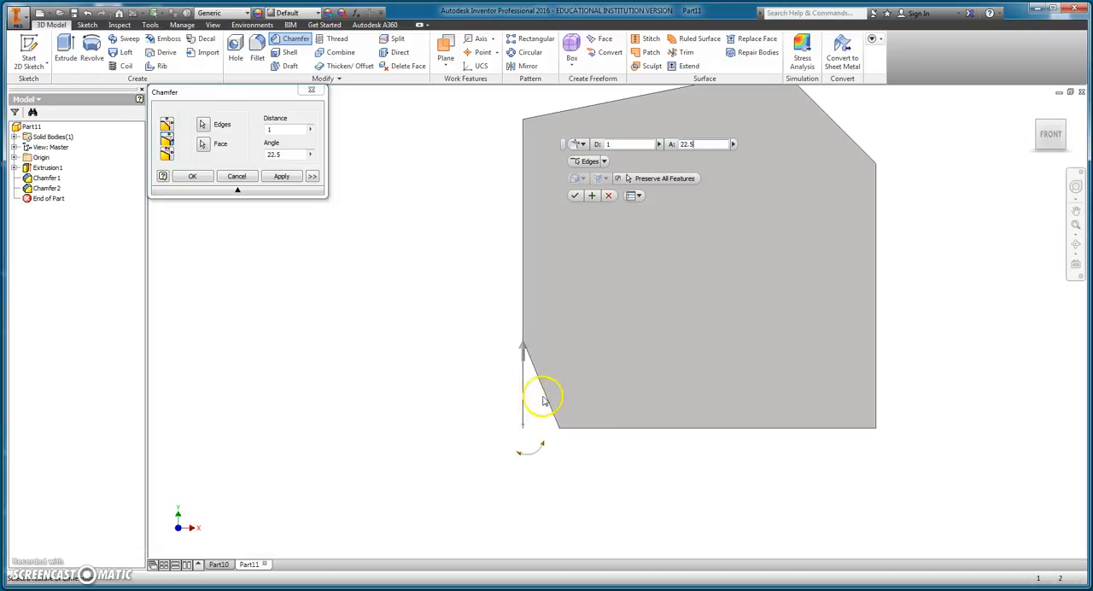
# Step: Try an 80 degree angle for the lower-left chamfer, replace it with 33 degrees and create the chamfer
pyautogui.moveTo(700, 146); pyautogui.dragTo(667, 150)
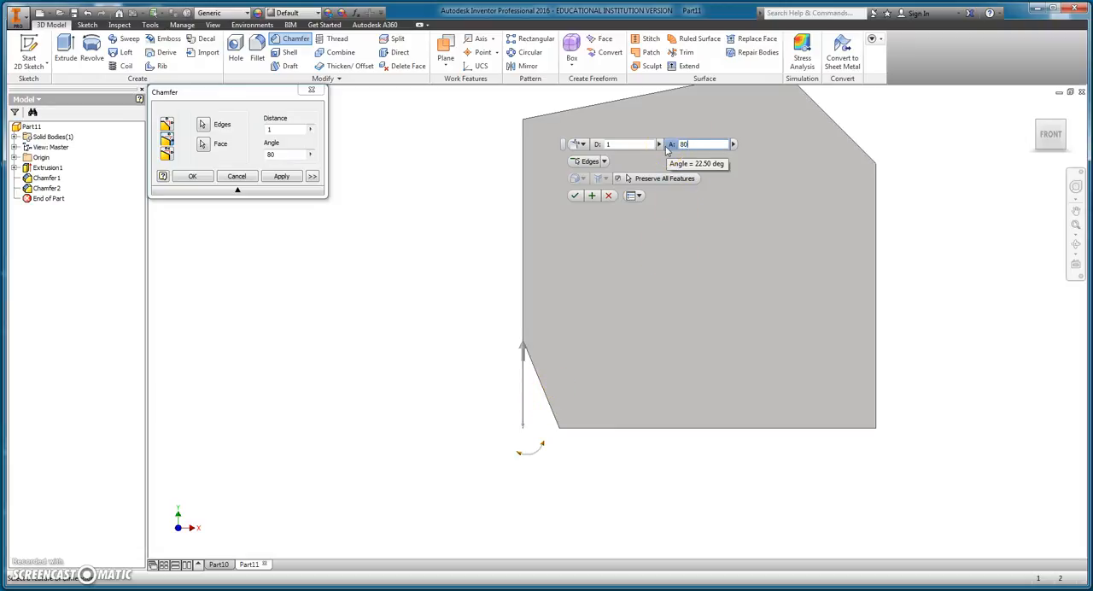
pyautogui.click(692, 144)
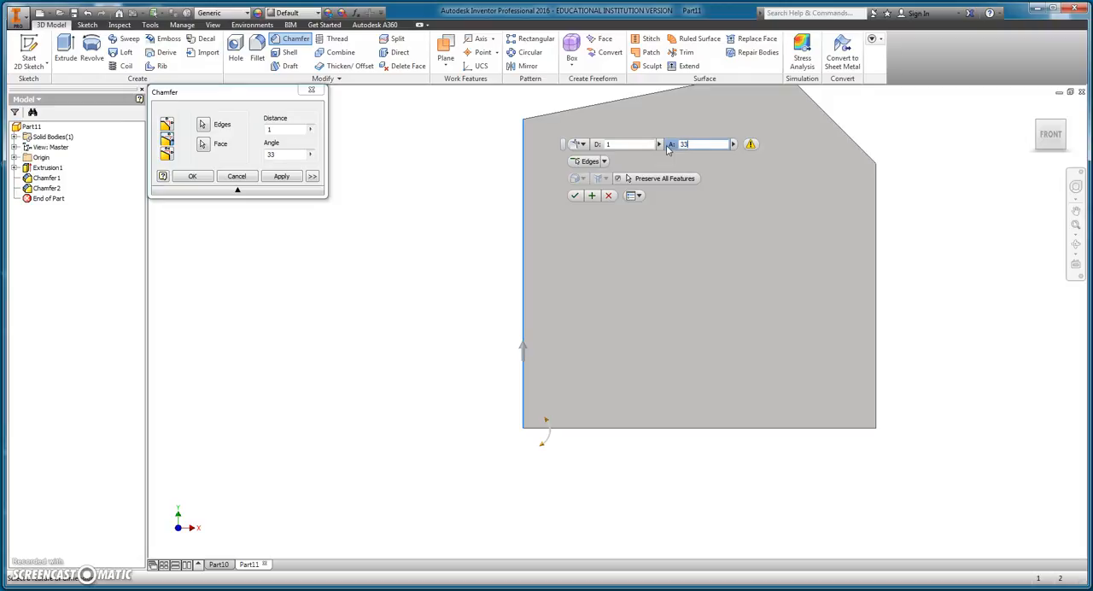
pyautogui.click(574, 195)
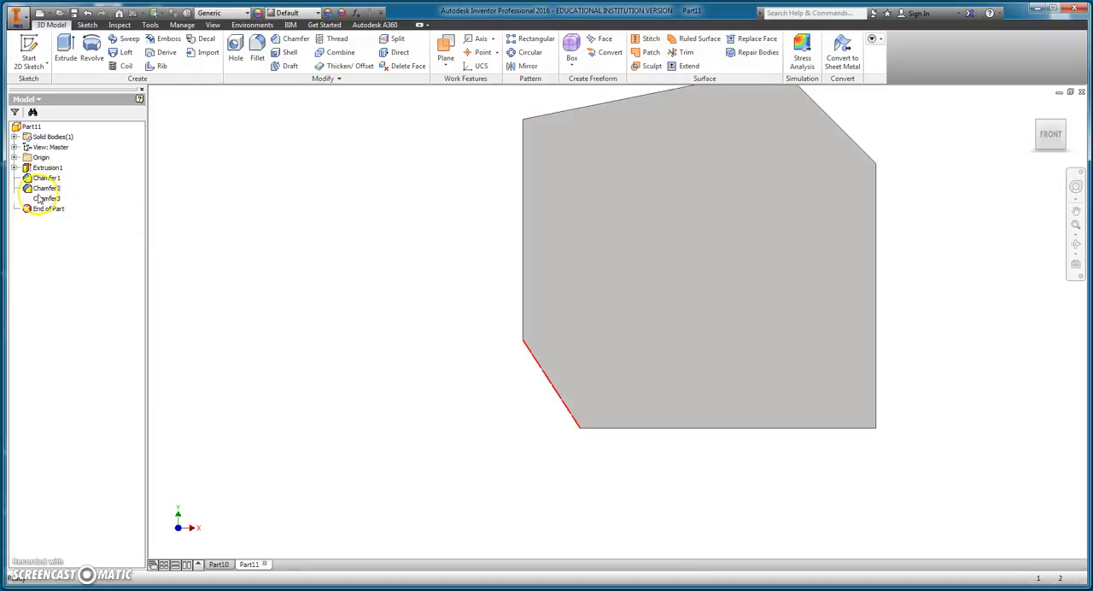
# Step: Open Chamfer3 to review its distance and angle settings, and close it without changes
pyautogui.click(1037, 123)
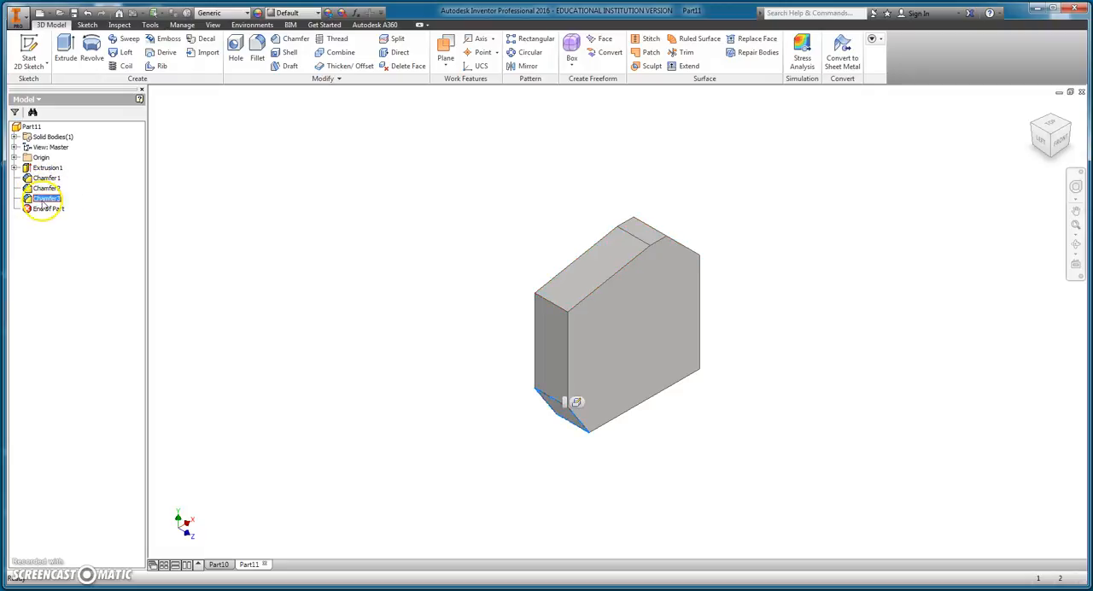
pyautogui.doubleClick(44, 199)
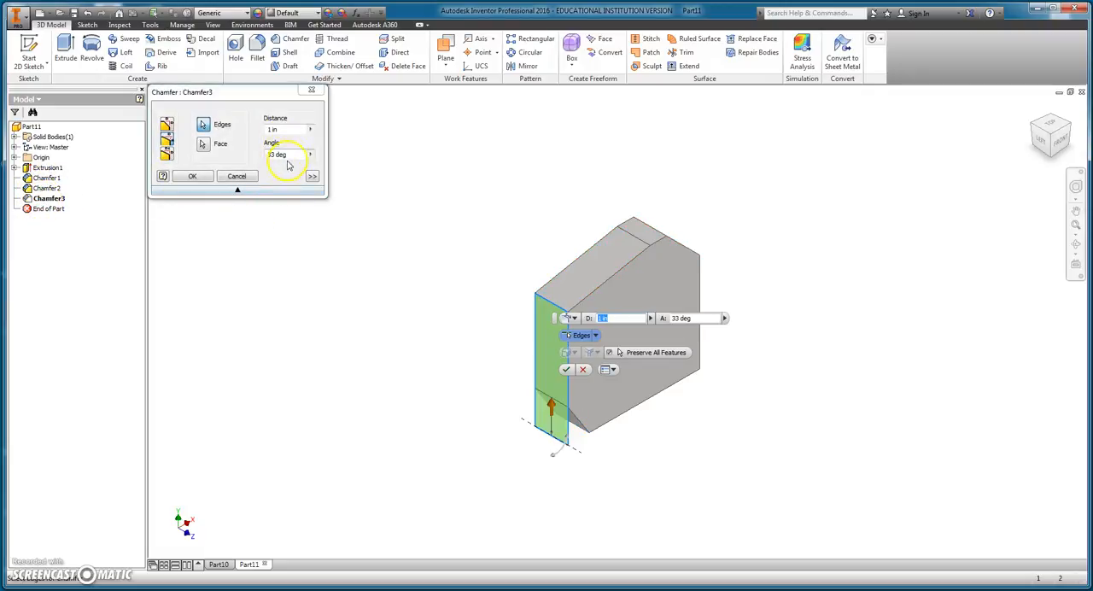
pyautogui.click(311, 90)
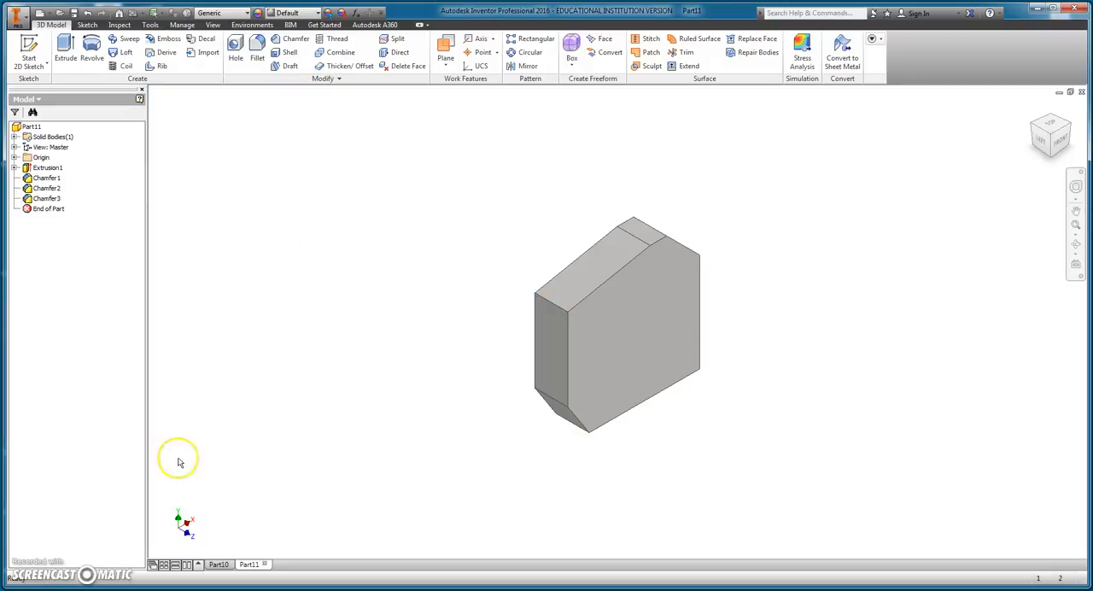
# Step: Review Extrusion1's settings and its underlying Sketch1, leaving both unchanged
pyautogui.doubleClick(42, 169)
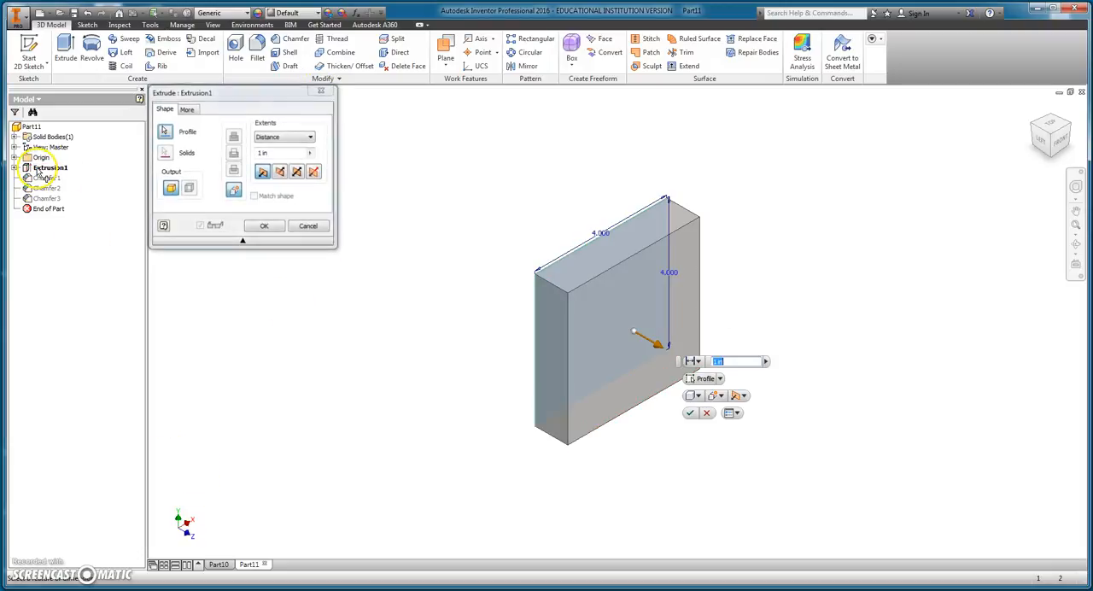
pyautogui.click(311, 90)
pyautogui.click(14, 168)
pyautogui.doubleClick(50, 178)
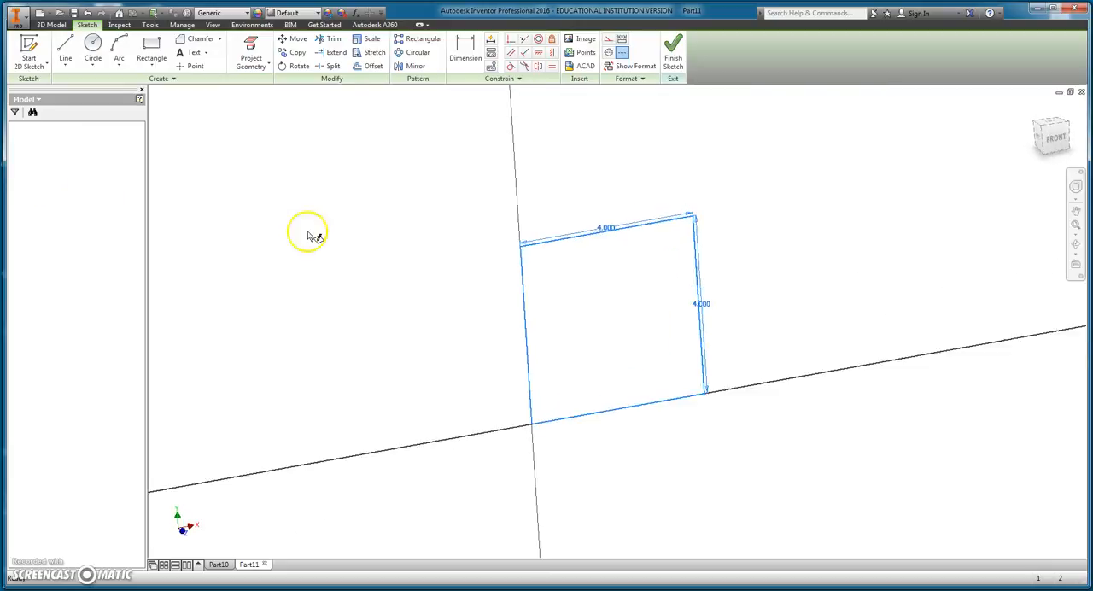
pyautogui.click(672, 52)
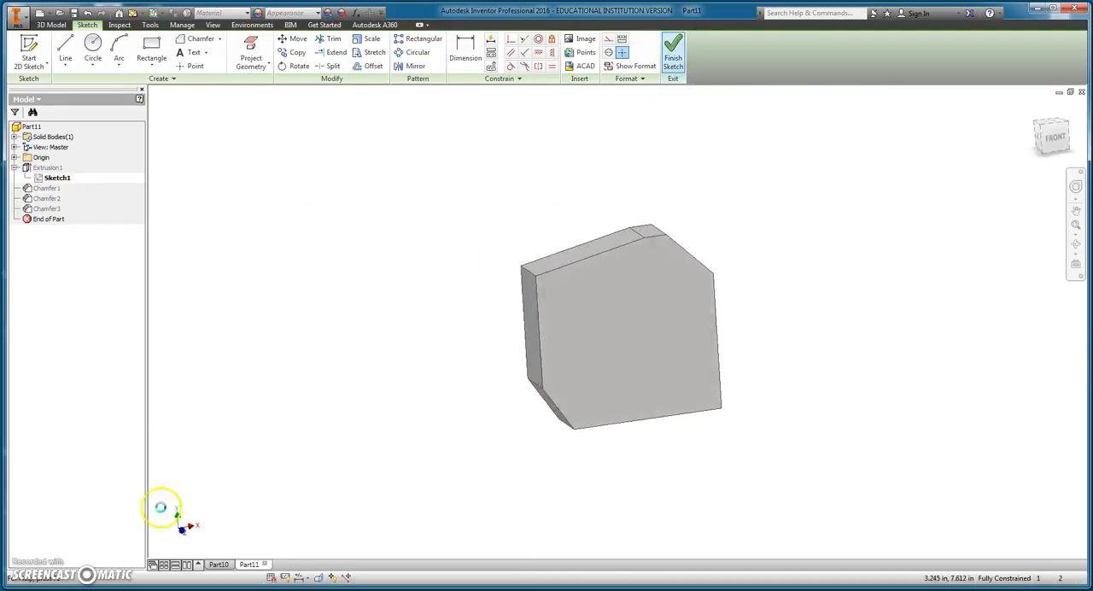